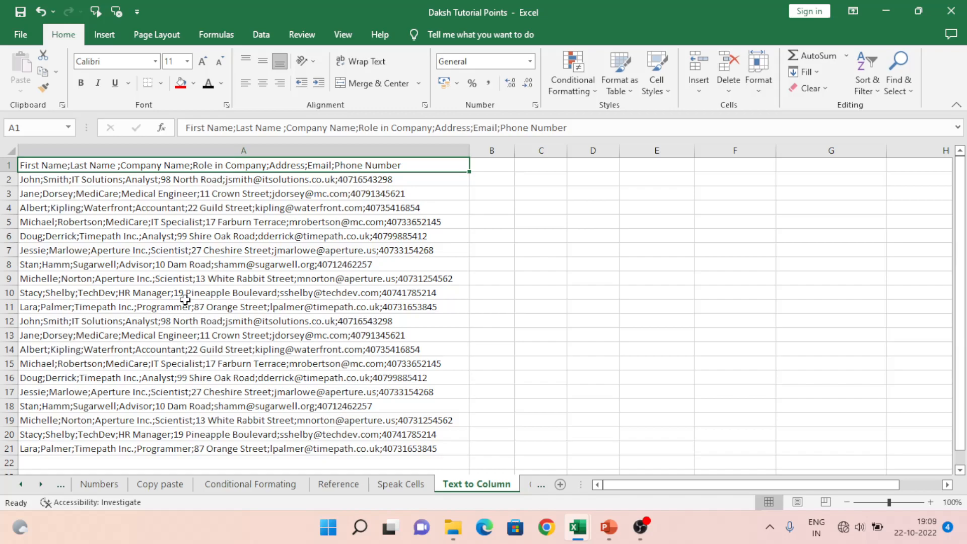
Step: Set up Text to Columns for A1:A21 as Delimited data, with ; entered as the Other delimiter
key("ctrl+shift+Down")
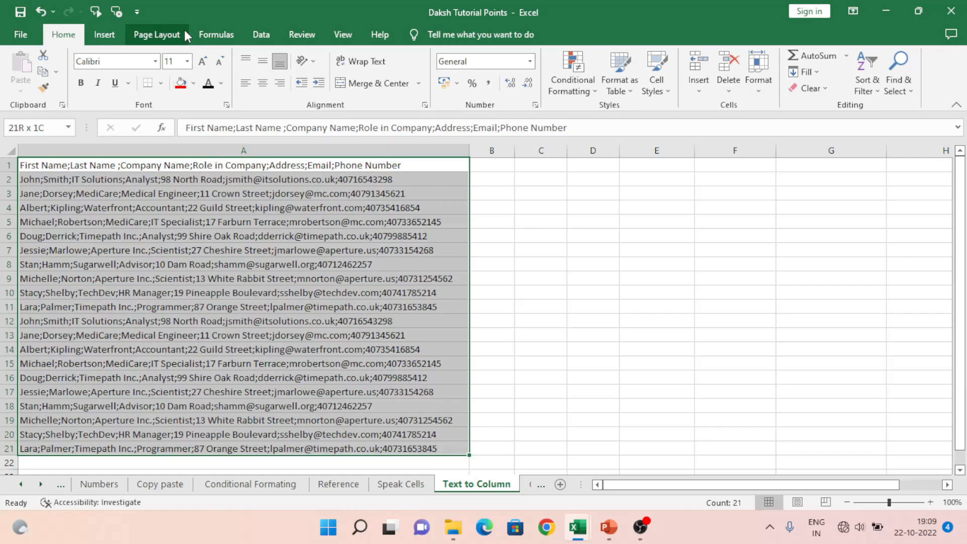
left_click(266, 36)
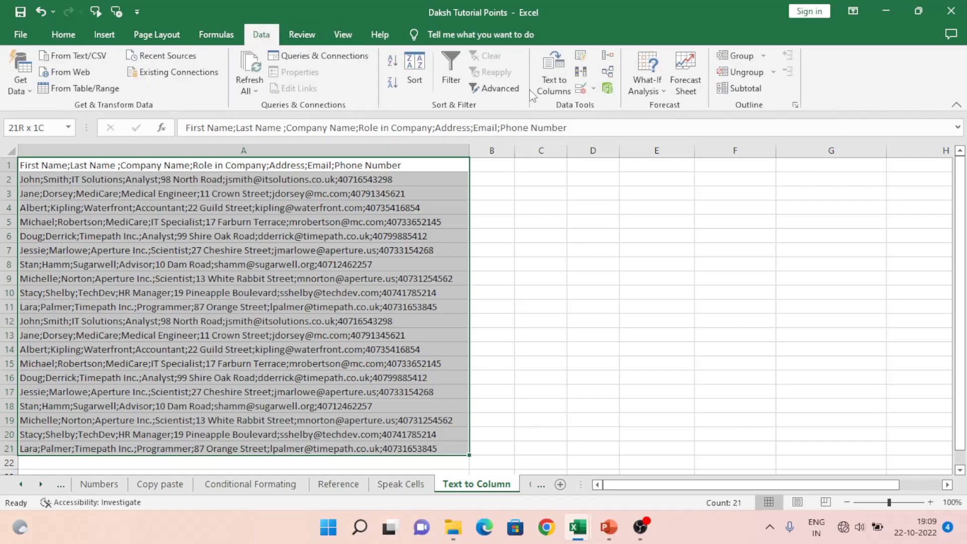
left_click(553, 80)
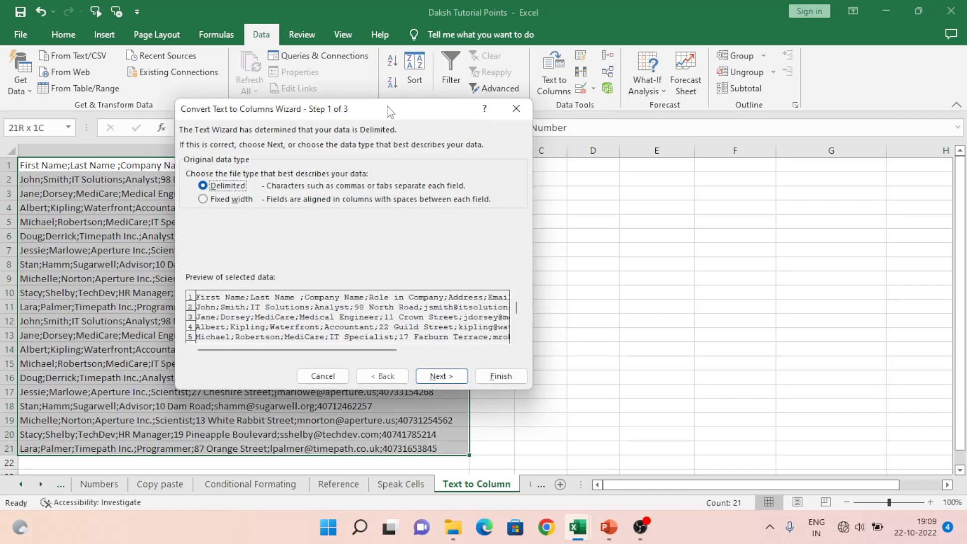
left_click_drag(389, 119, 584, 126)
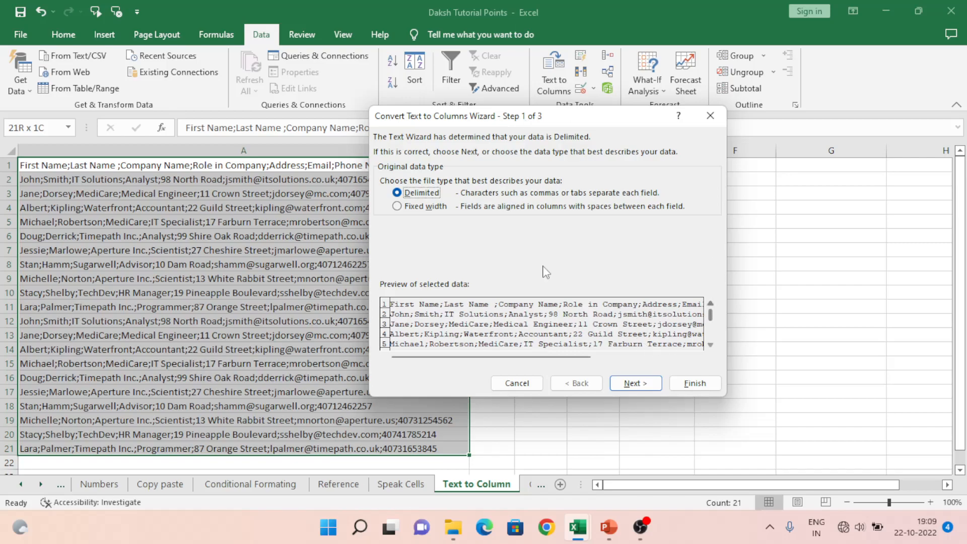
left_click(643, 386)
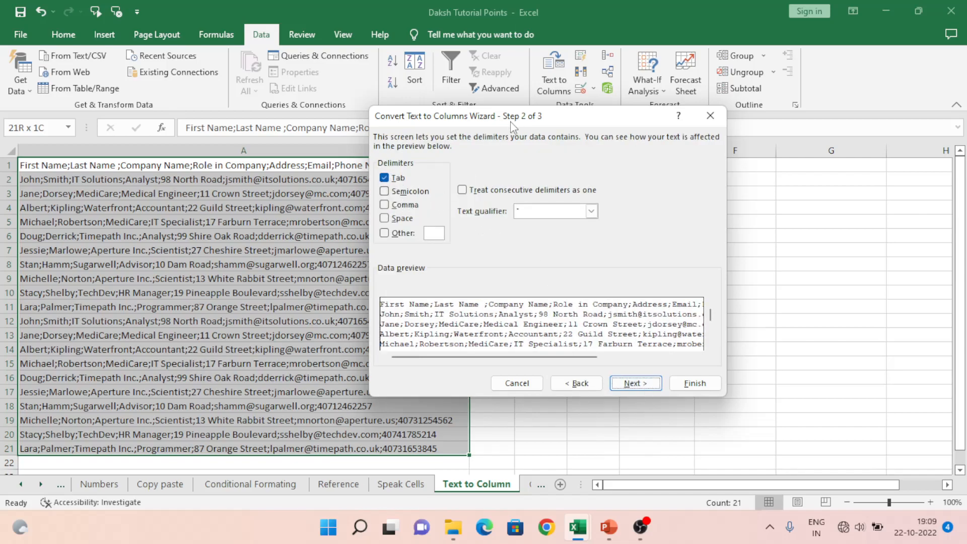
left_click_drag(510, 122, 560, 123)
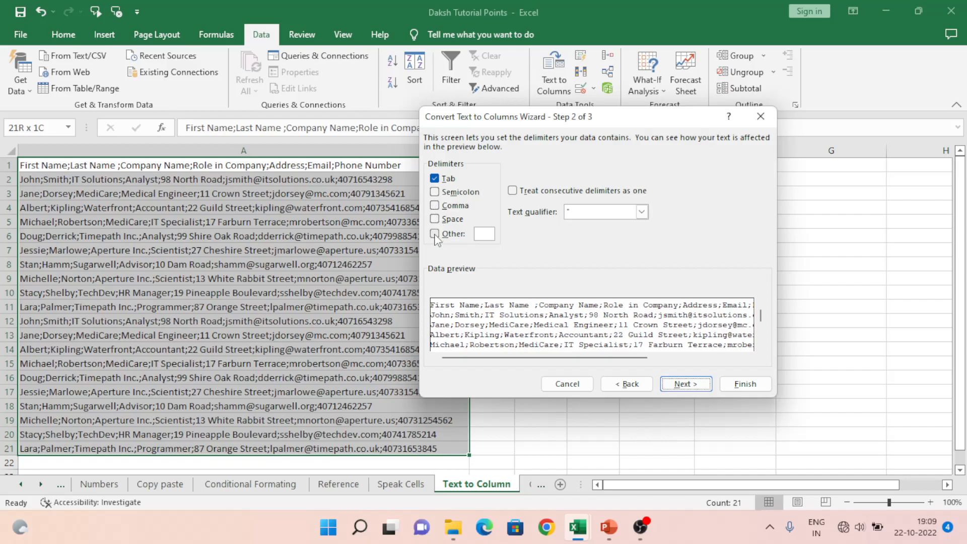
left_click(479, 232)
type(";")
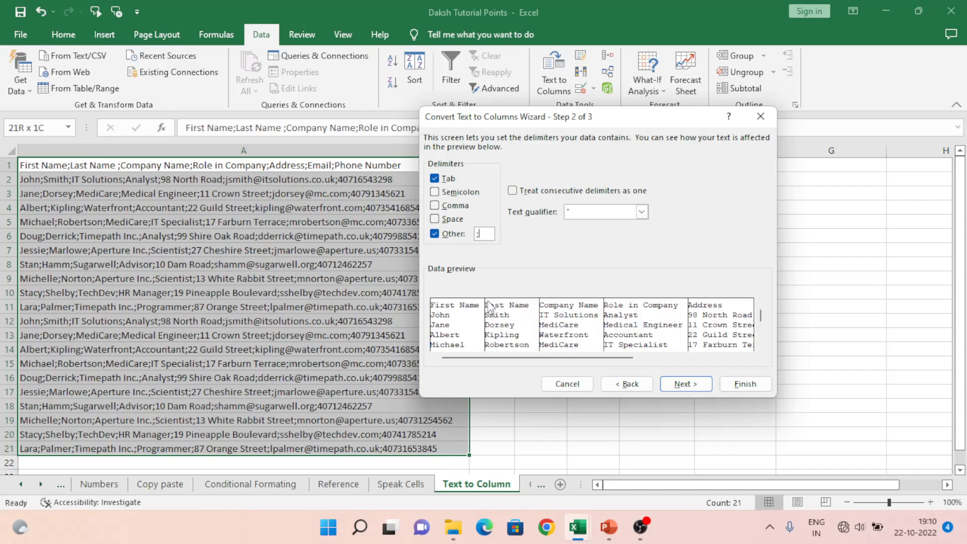
left_click(685, 385)
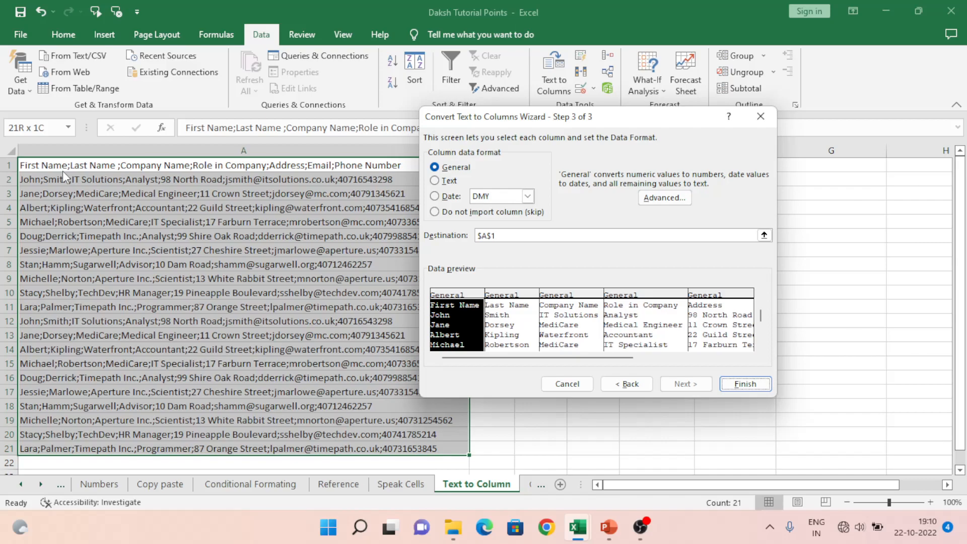
Step: Set the destination of the split data to cell C1 and complete the conversion
left_click(764, 235)
left_click(536, 163)
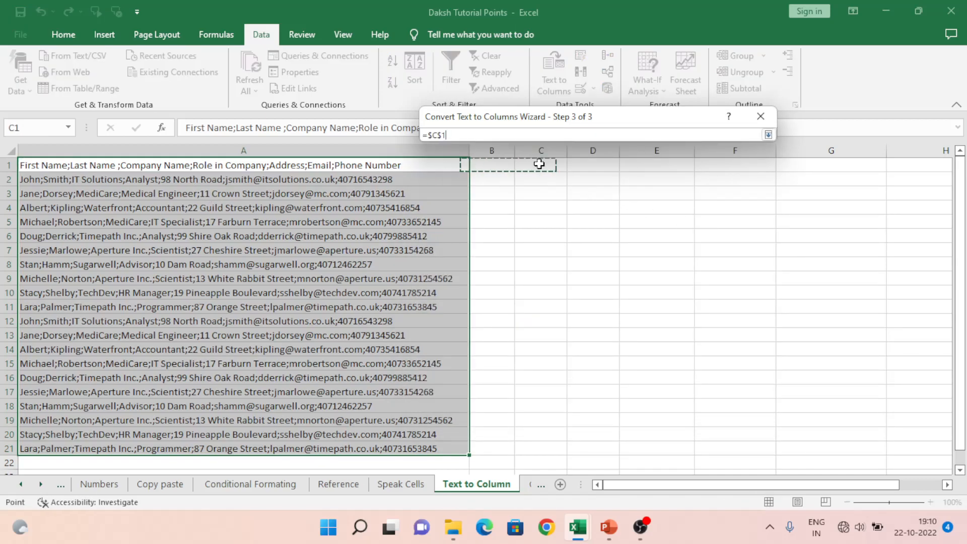
left_click(768, 134)
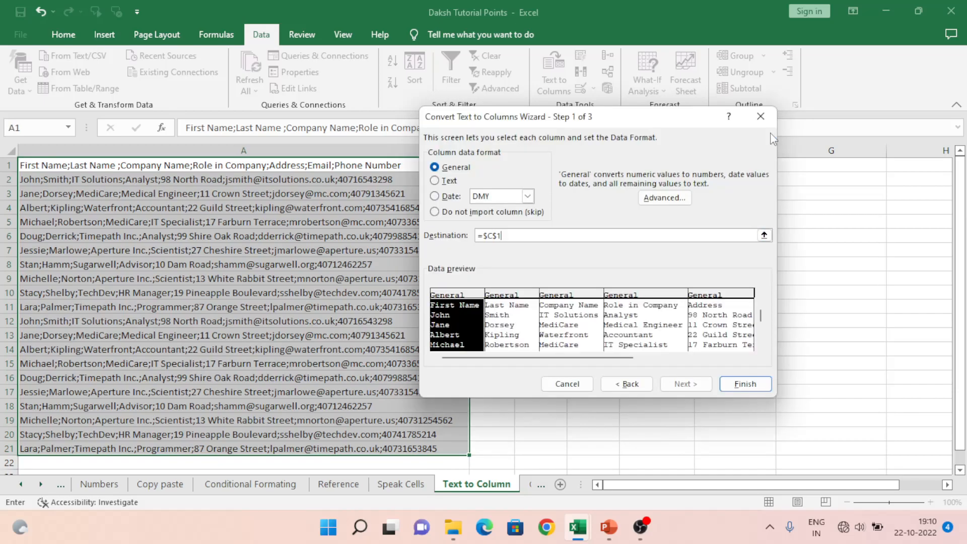
left_click(739, 384)
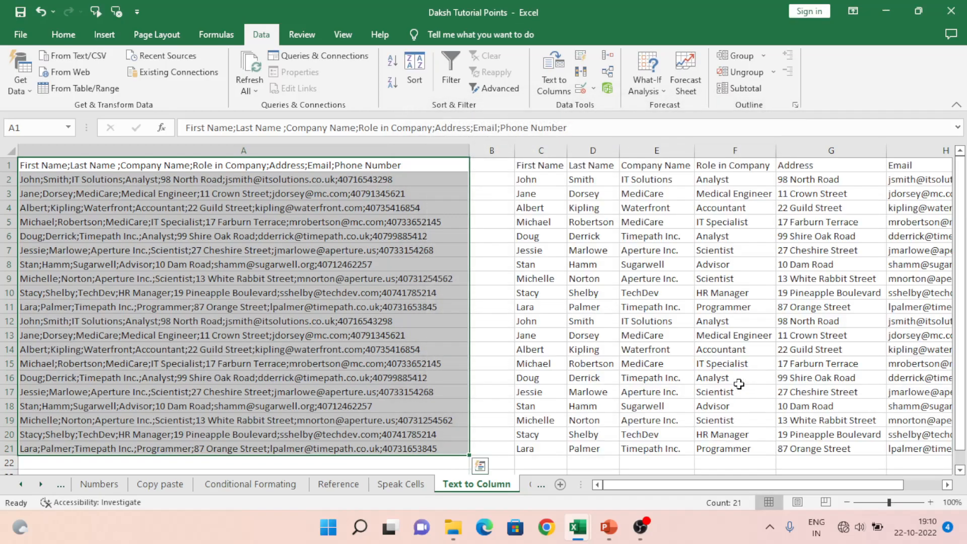
Step: Examine the separated columns from First Name to Phone Number and compare them with the original text in column A
left_click(535, 168)
key("Right")
key("Right")
key("Right")
key("Right")
key("Right")
key("Right")
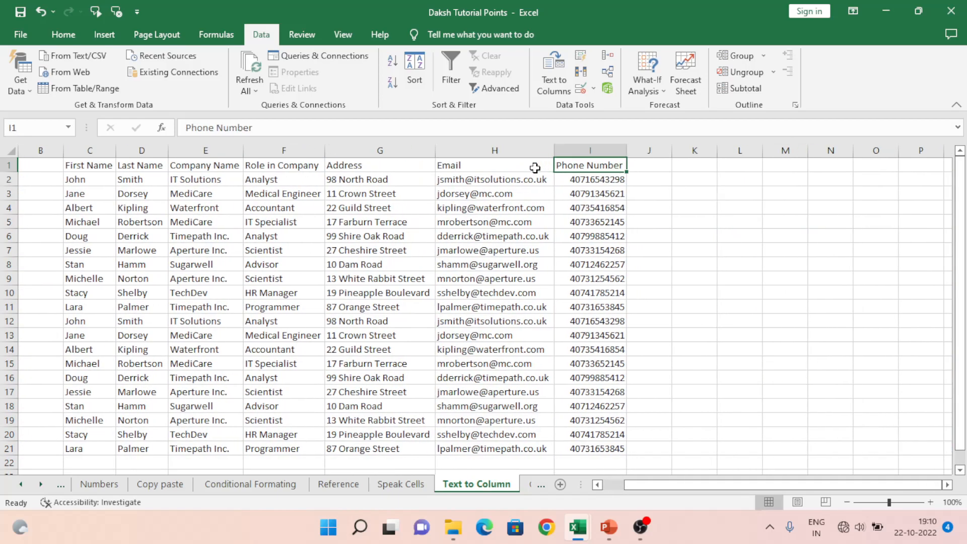
key("Left")
key("Home")
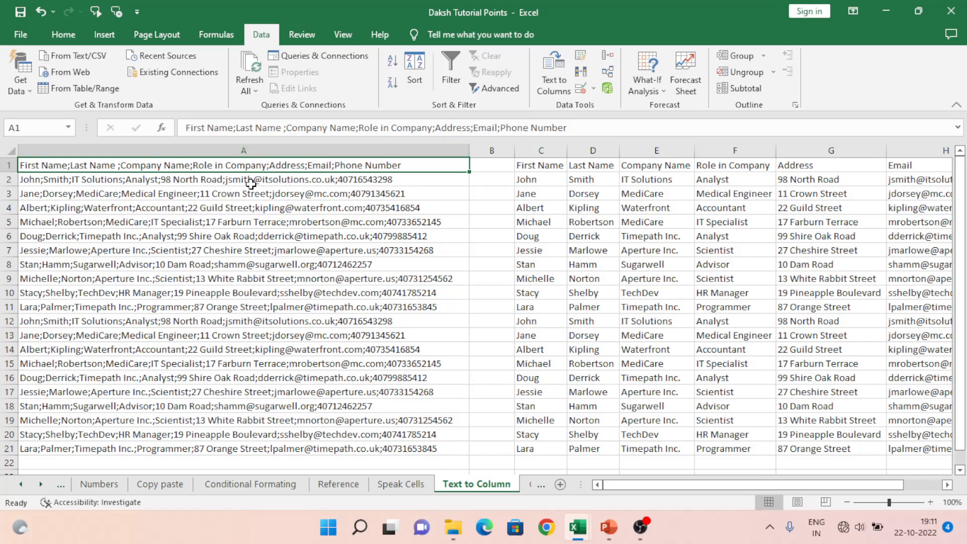
key("ctrl+Right")
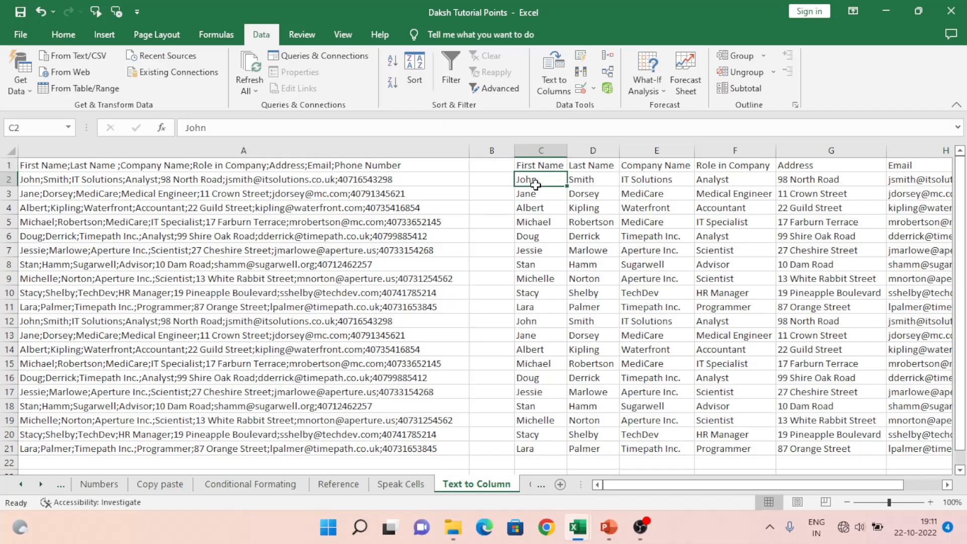
key("ctrl+Right")
key("Left")
key("Left")
key("Left")
key("Left")
key("Left")
key("Left")
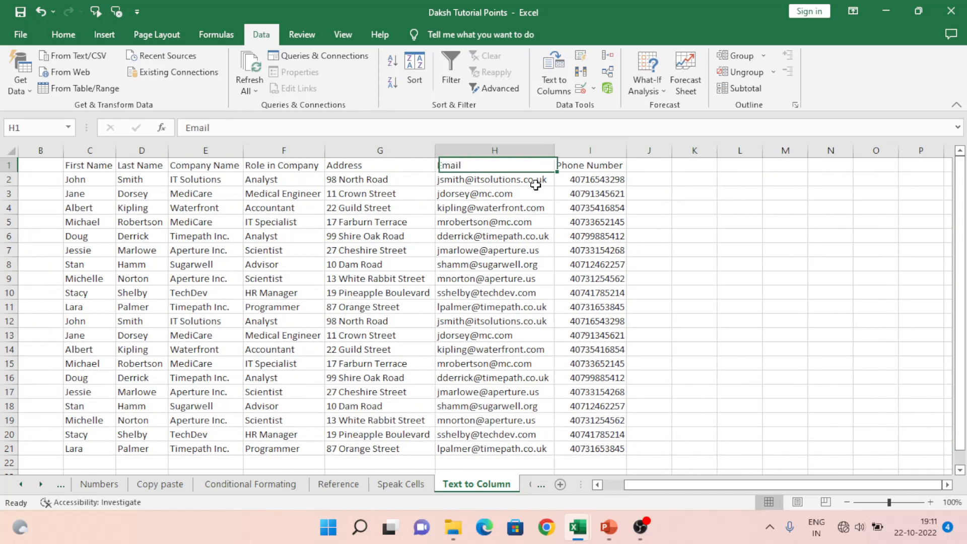
key("ctrl+Right")
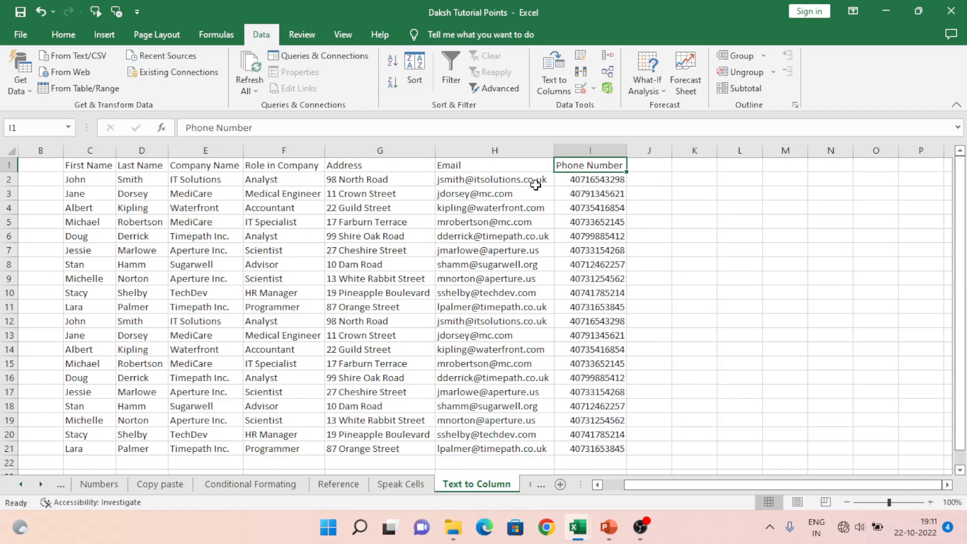
key("Left")
key("Left")
key("Left")
key("Left")
key("Left")
key("Left")
key("Left")
key("Left")
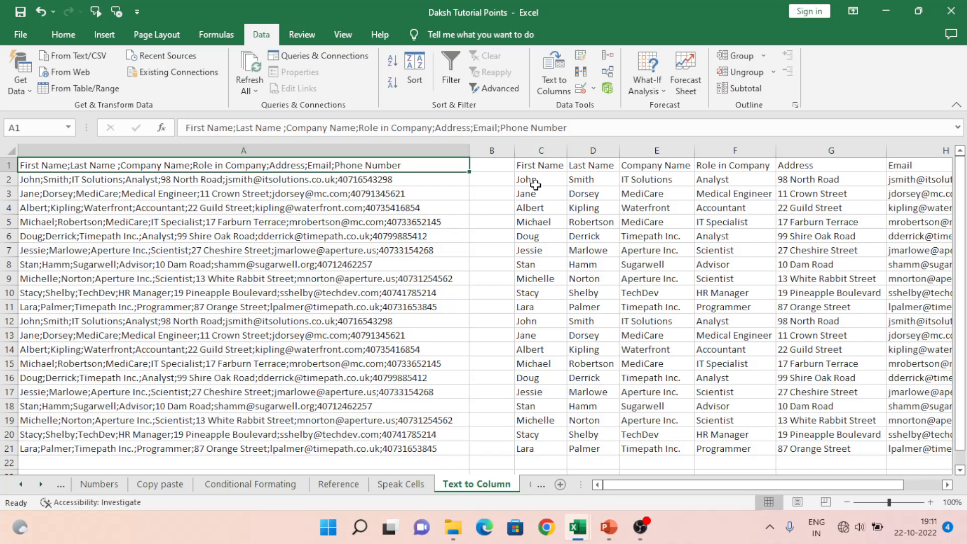
Step: Undo the split at C1 and split A1:A21 in place, using the Semicolon delimiter instead of the custom one
key("ctrl+z")
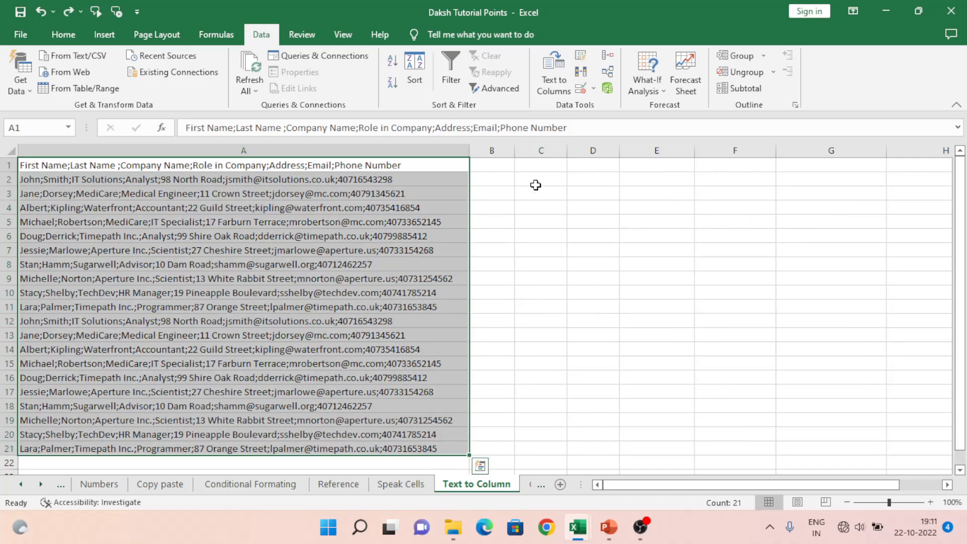
left_click(543, 78)
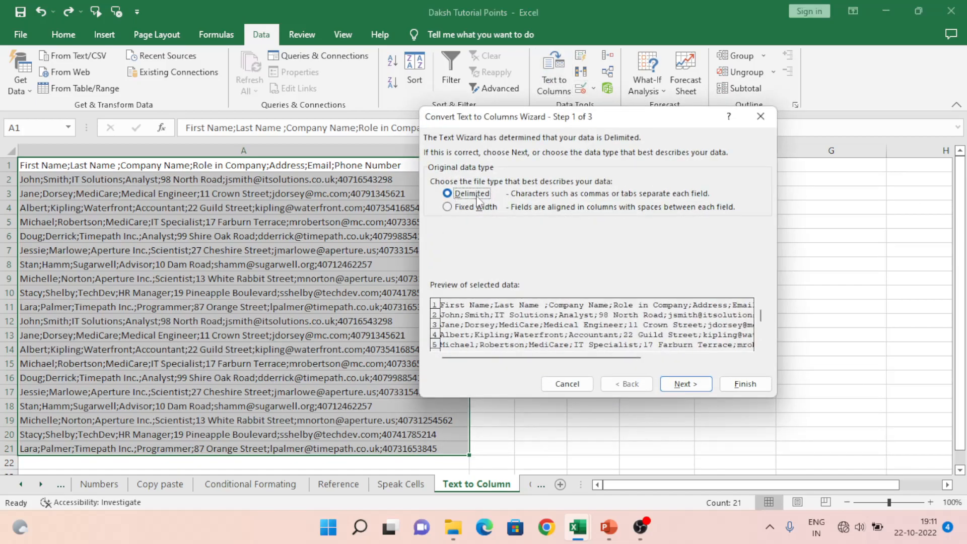
left_click(693, 385)
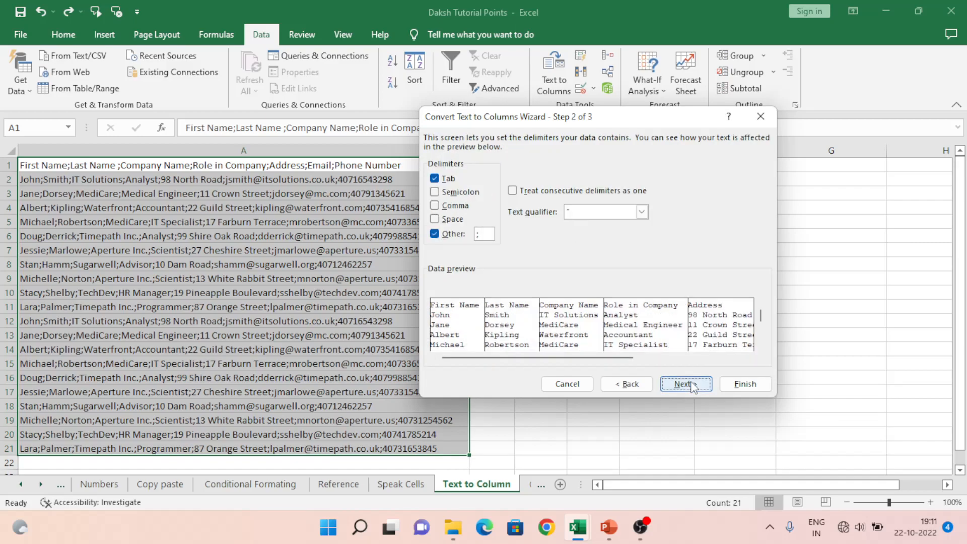
left_click(482, 233)
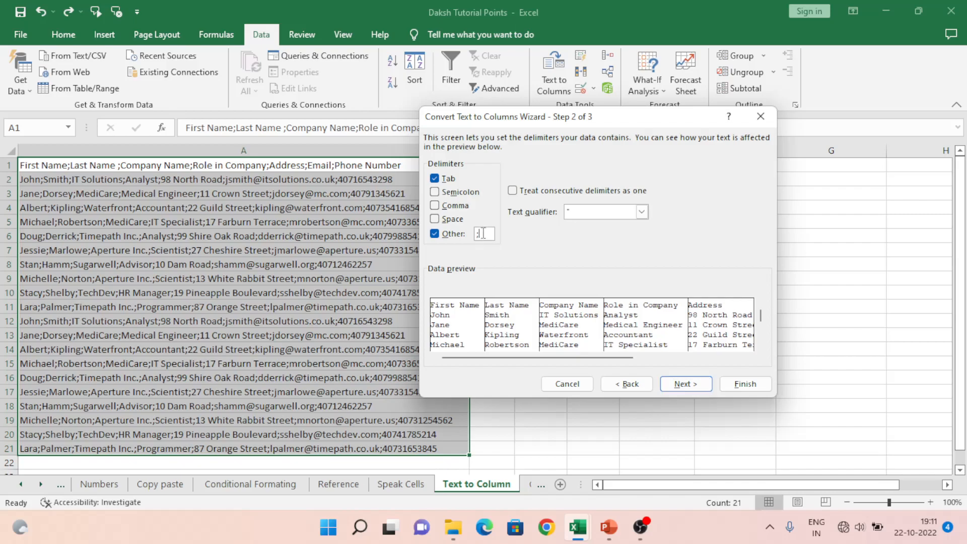
key("BackSpace")
left_click(435, 233)
left_click(434, 192)
left_click(676, 385)
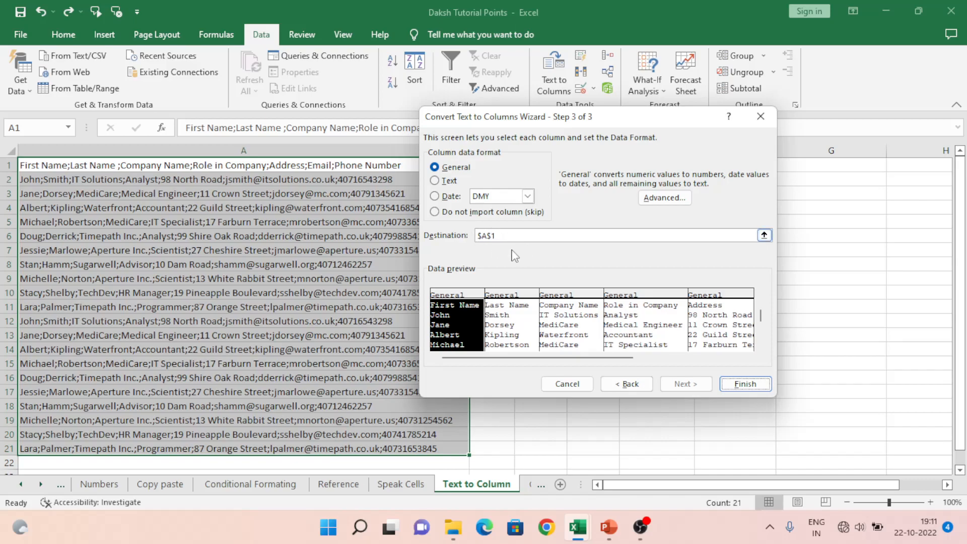
left_click(745, 384)
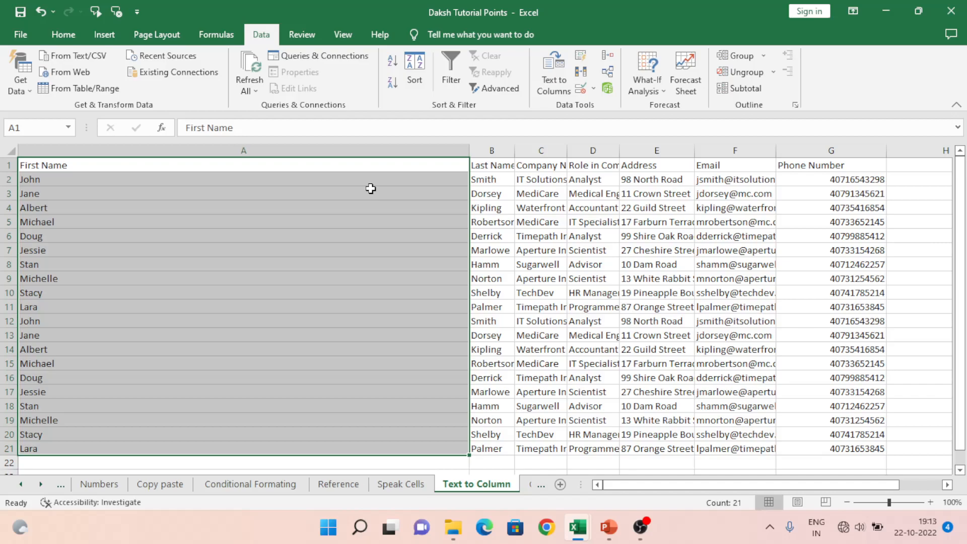
Step: Undo the in-place split and return to cell A1
key("Up")
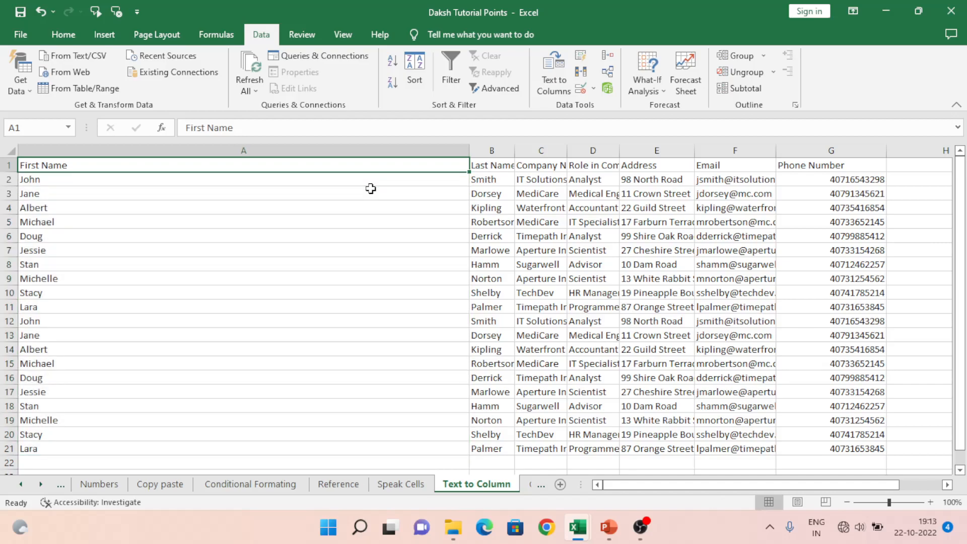
key("ctrl+z")
key("Up")
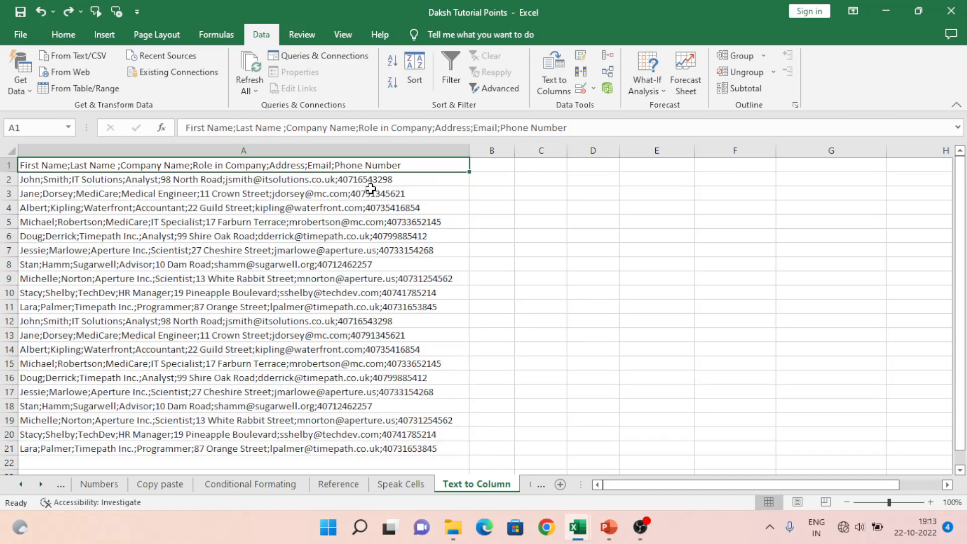
Step: Set up Text to Columns for A1:A21 with L as the Other delimiter and the Semicolon delimiter turned off
key("ctrl+shift+Down")
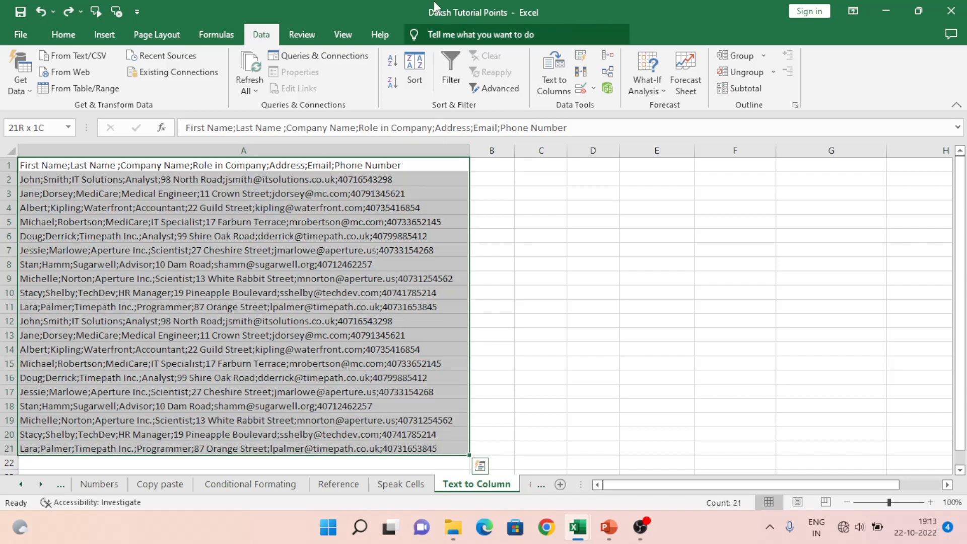
left_click(545, 75)
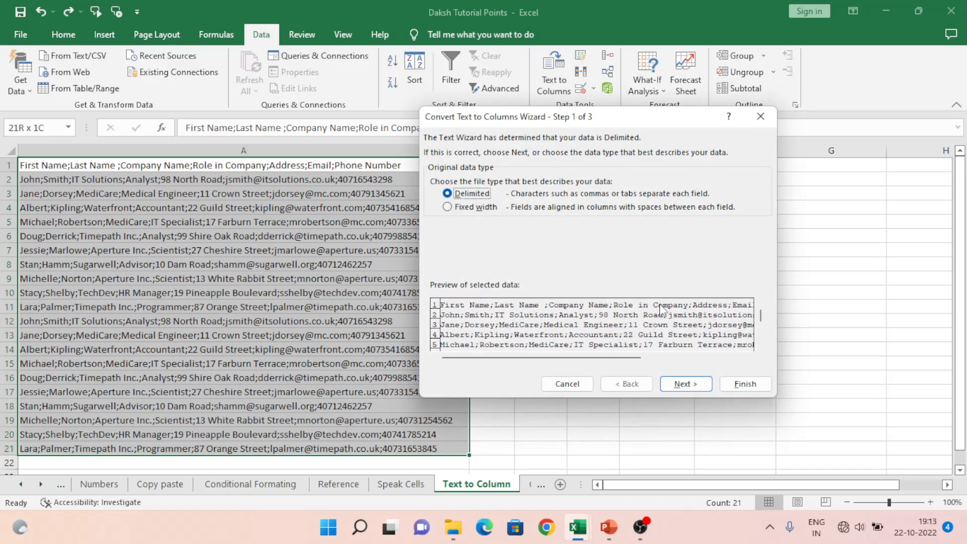
left_click(686, 385)
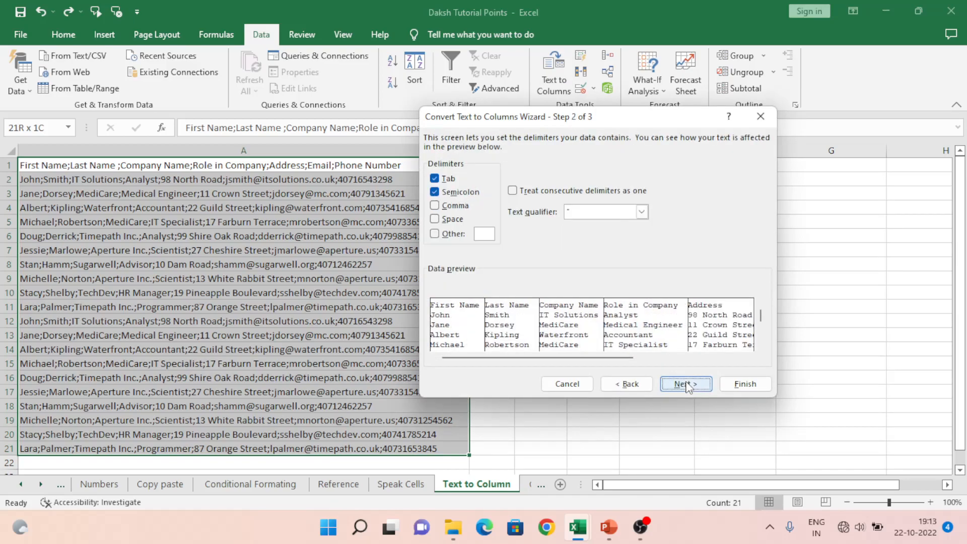
left_click(436, 234)
type("L")
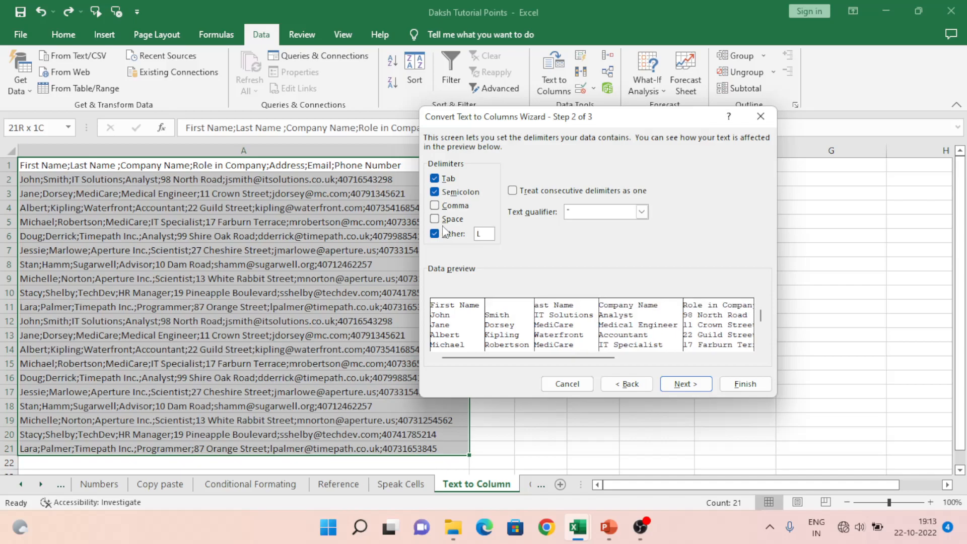
left_click(434, 192)
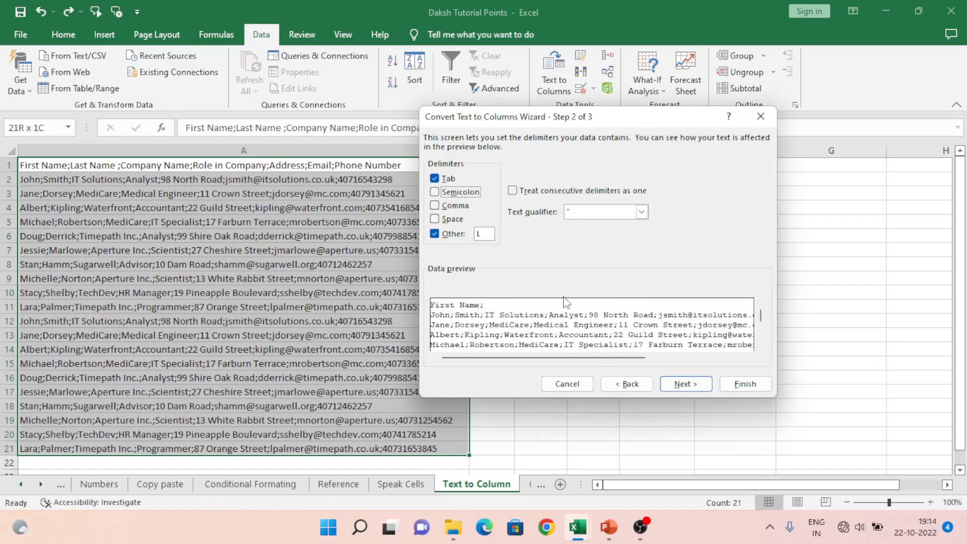
left_click(692, 389)
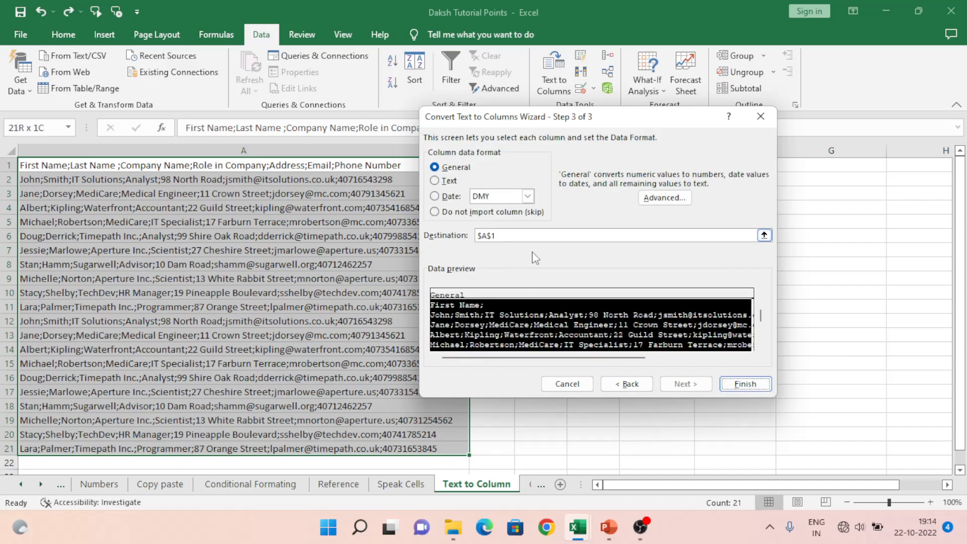
Step: Complete the split with cell C1 as the destination and check the first output cells in the header row
left_click(764, 234)
left_click(551, 165)
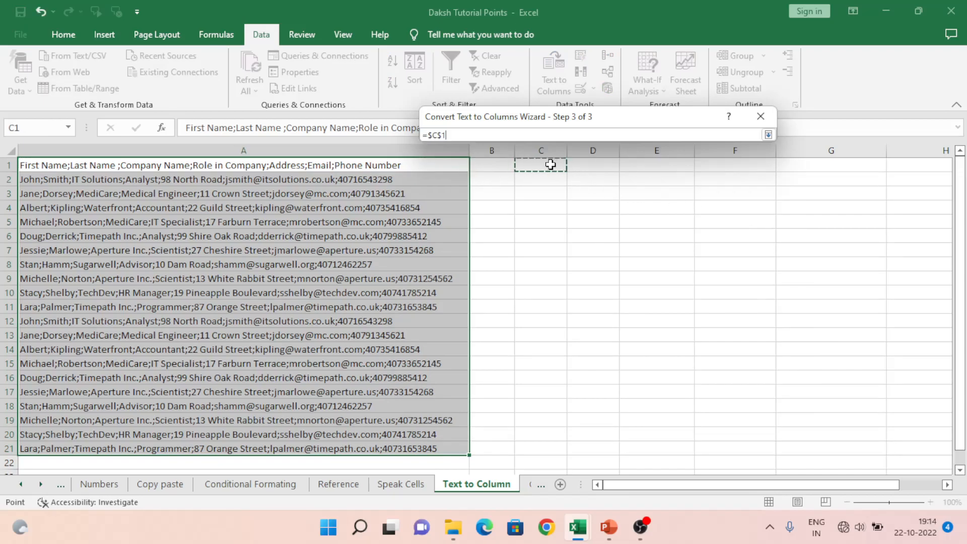
left_click(767, 136)
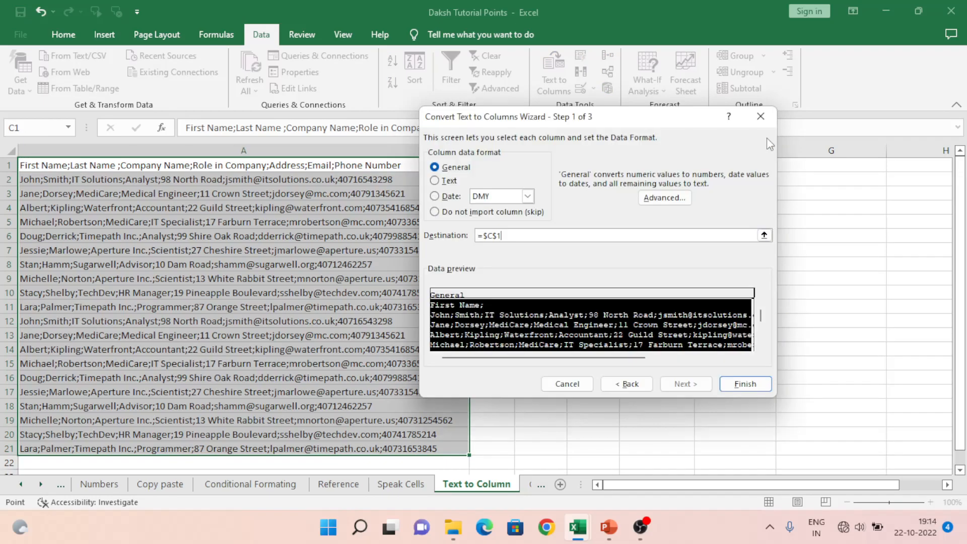
left_click(738, 385)
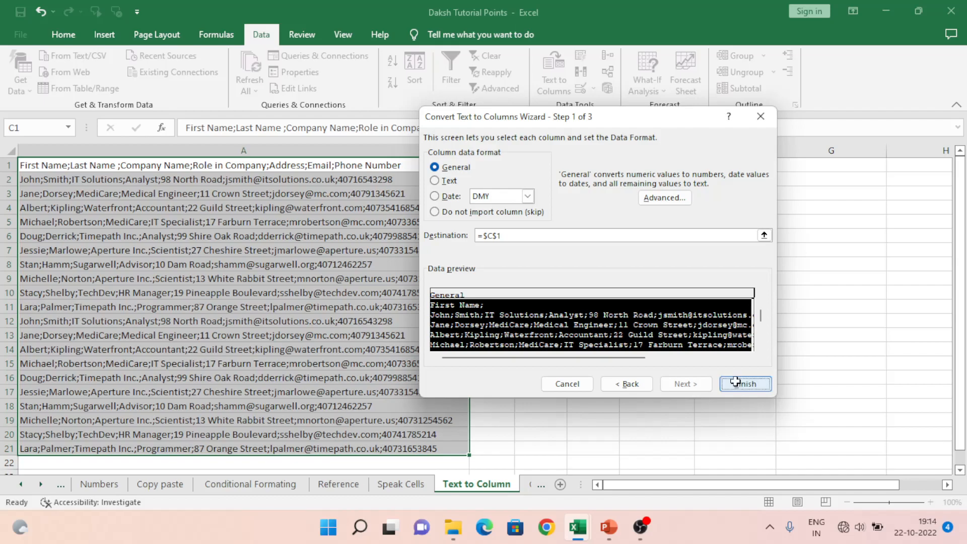
left_click(546, 207)
key("Up")
key("Up")
key("Up")
key("Right")
key("Left")
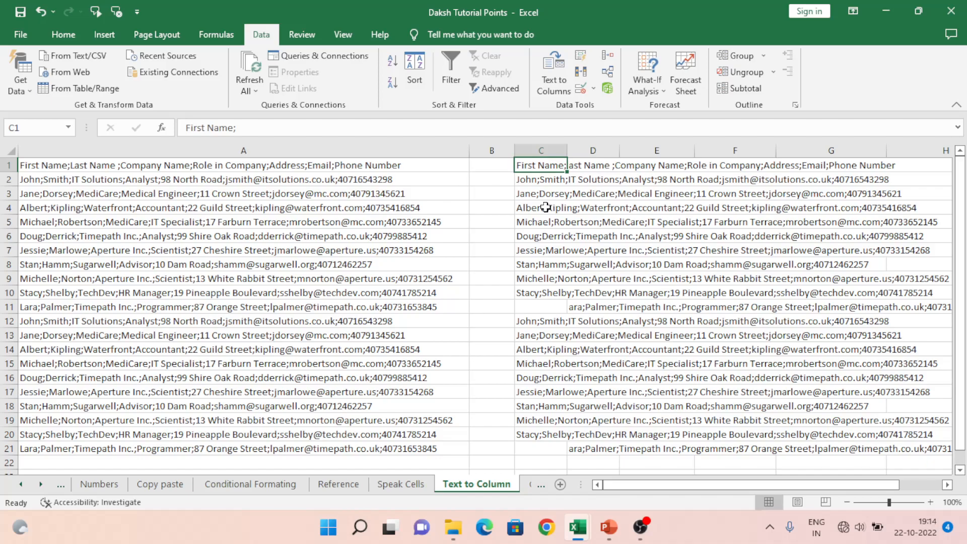
Step: AutoFit the width of every column on the sheet
left_click(12, 150)
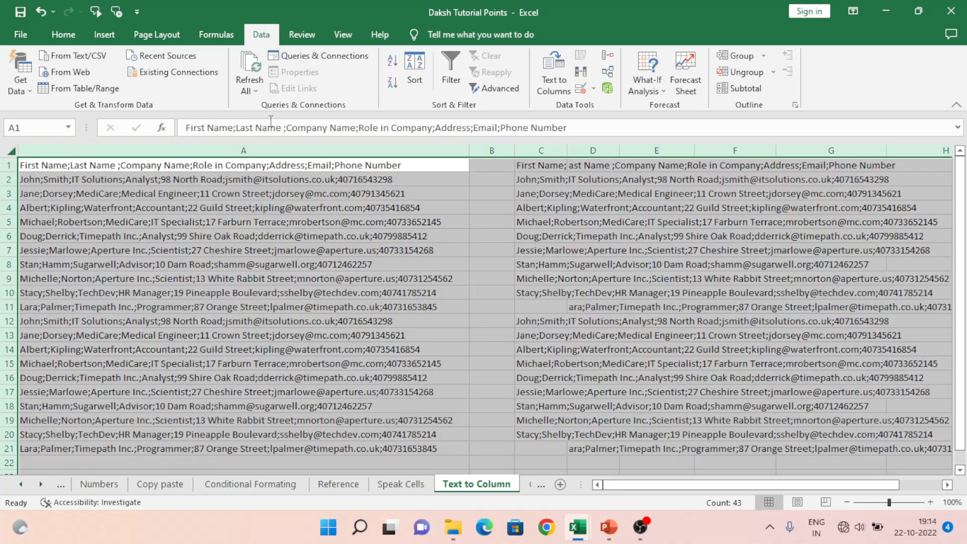
double_click(467, 153)
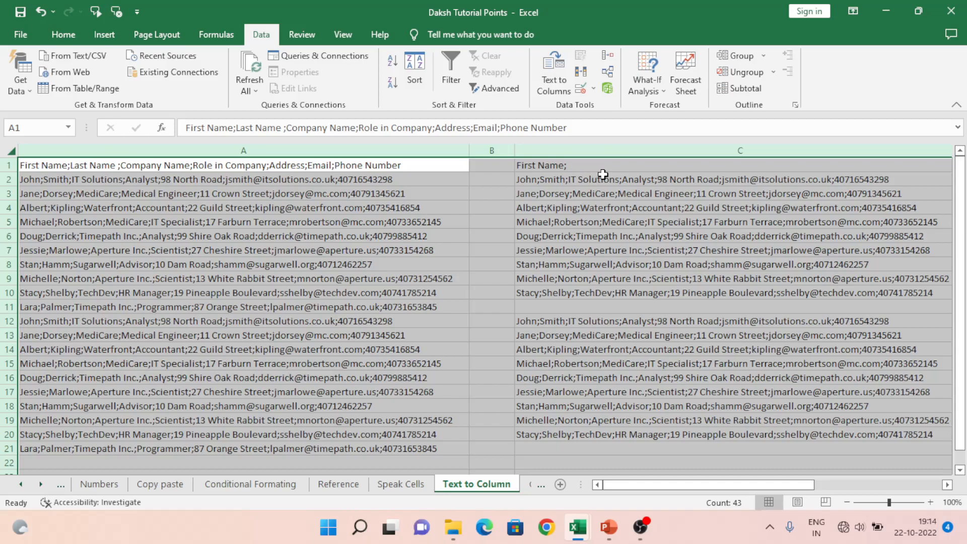
left_click(603, 175)
Step: Examine how the header text is divided between cells C1 and D1
key("Up")
key("Right")
key("Left")
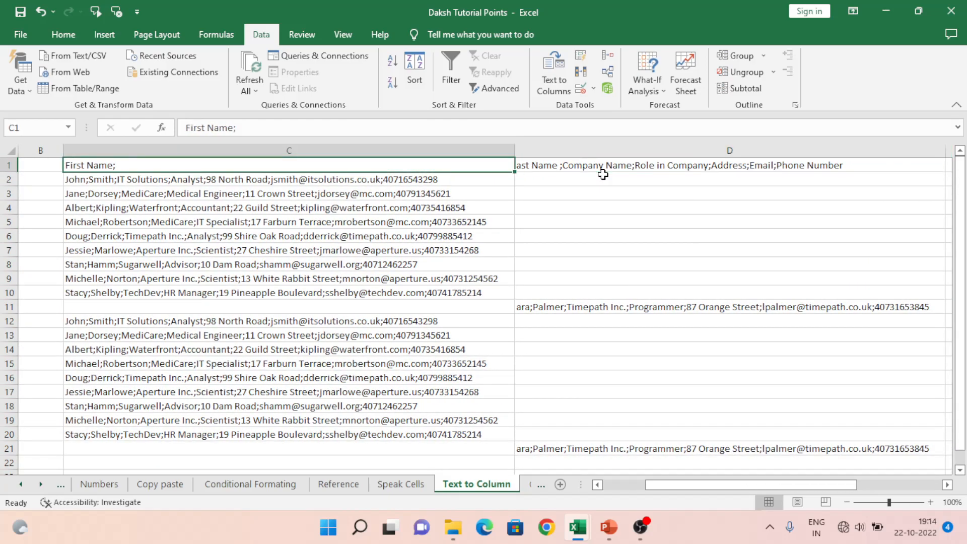
key("Down")
key("Up")
key("Right")
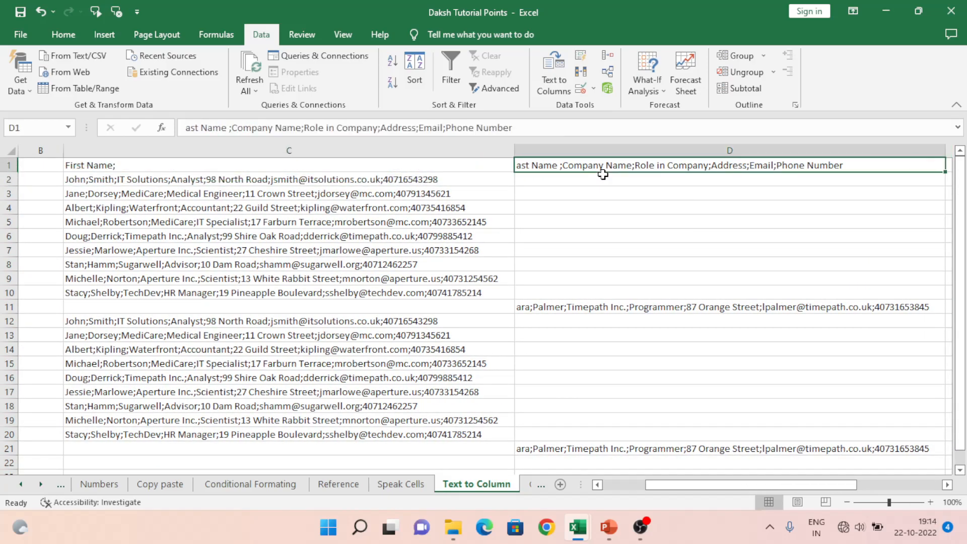
key("Right")
key("Right")
key("Left")
key("Left")
key("ctrl+Home")
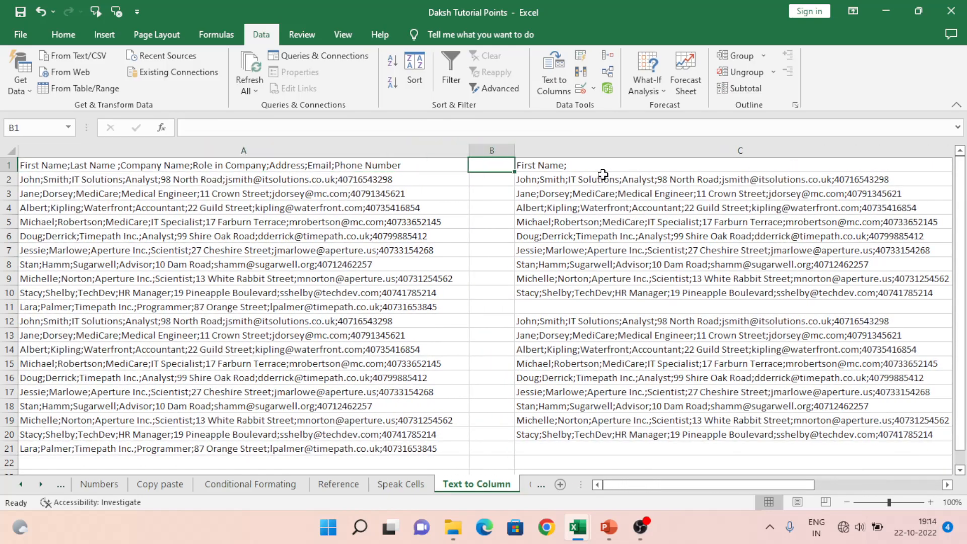
Step: Compare the source record in A2 with its output cells in row 2
key("Down")
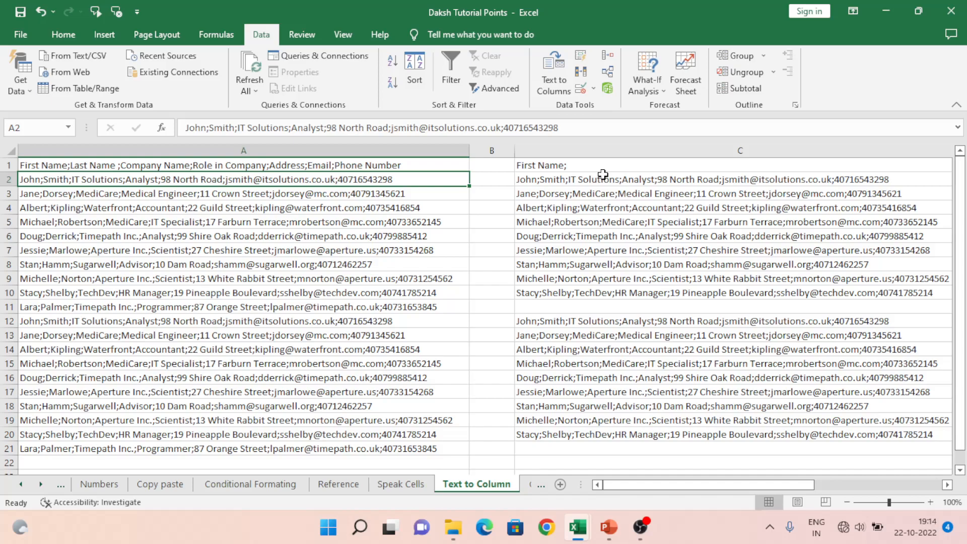
key("Right")
key("Right")
key("Right")
key("Right")
key("Right")
key("Left")
key("Left")
key("Left")
key("Left")
key("Left")
key("Up")
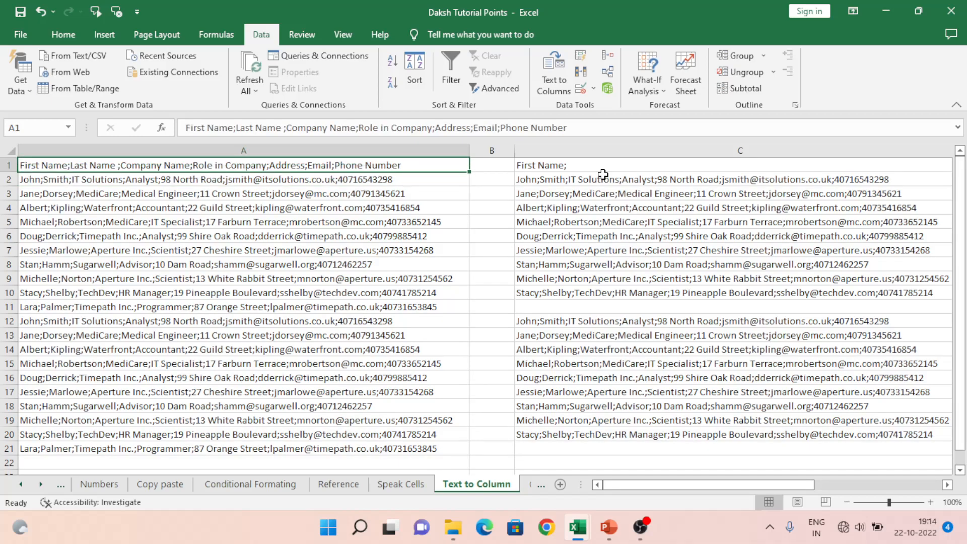
Step: Compare the source header in A1 with C1 and D1, and check the row 11 output against A11
key("Right")
key("Right")
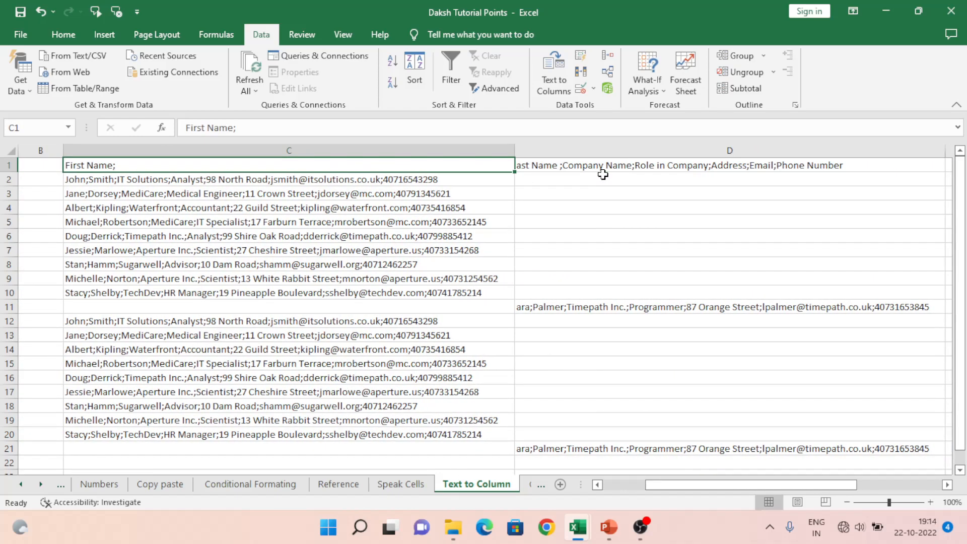
key("Right")
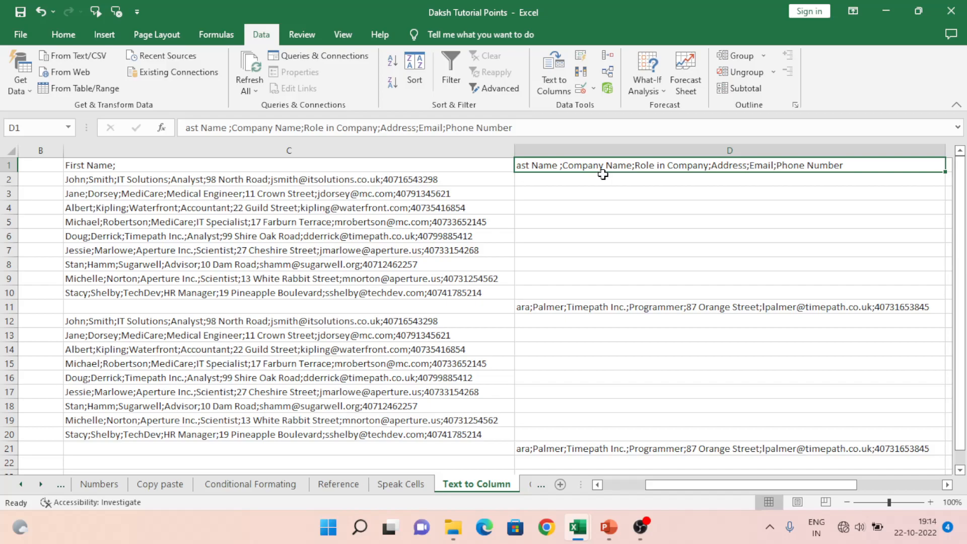
key("Right")
key("Left")
key("Left")
key("Down")
key("Down")
key("Down")
key("ctrl+Down")
key("Down")
key("Left")
key("Left")
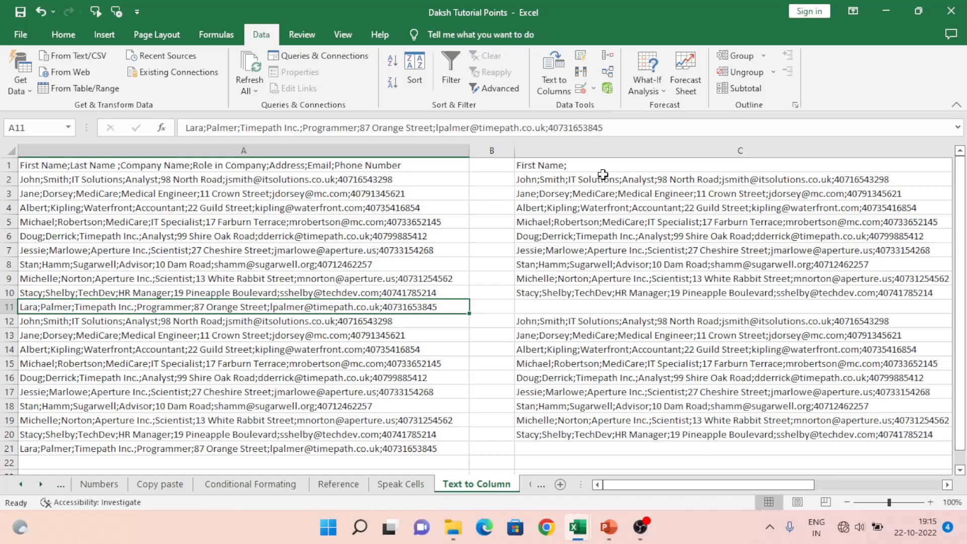
Step: Undo the column AutoFit and the split at the letter L, and select A1:A21
key("ctrl+a")
key("ctrl+z")
key("ctrl+Up")
key("ctrl+shift+Down")
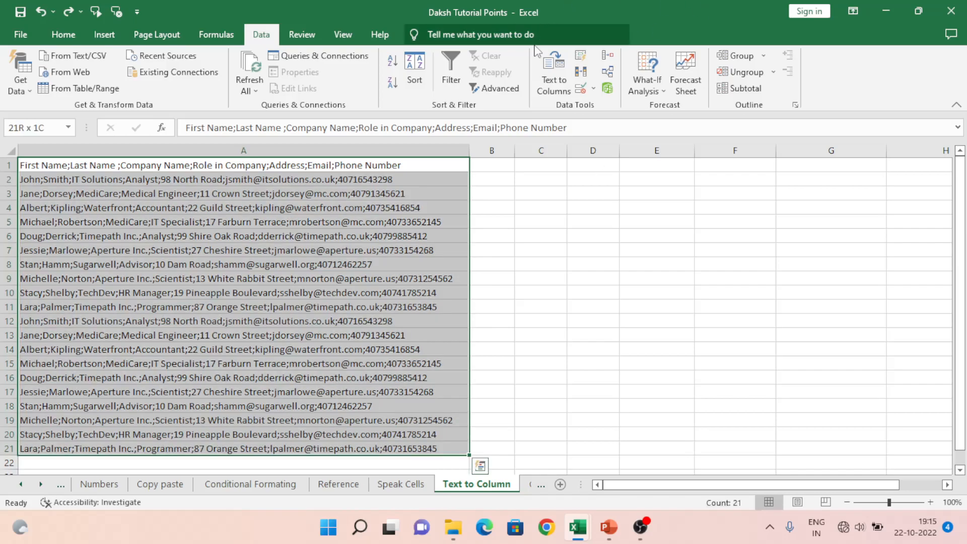
Step: Set up a delimited Text to Columns conversion for A1:A21 with lowercase a as the Other delimiter
left_click(554, 76)
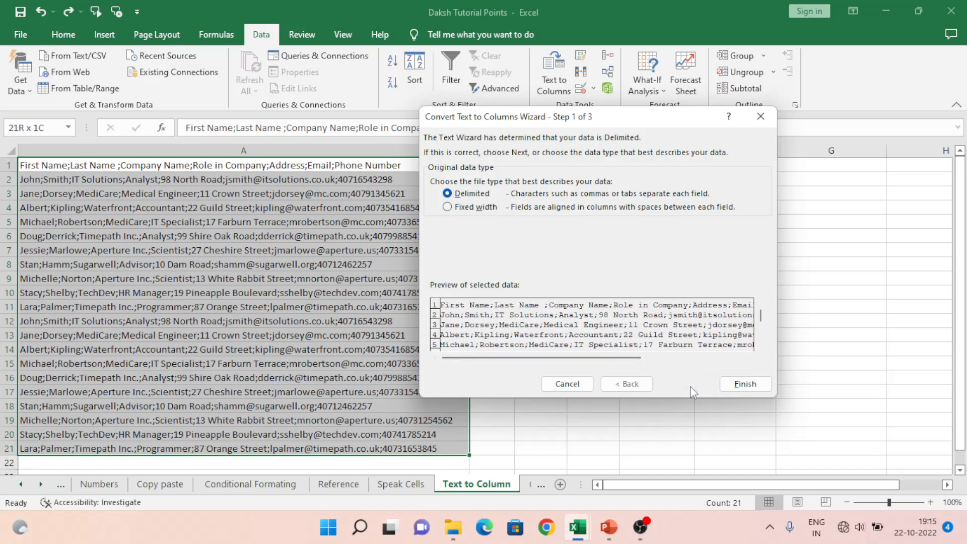
left_click(686, 384)
left_click(448, 233)
left_click(482, 235)
type("L")
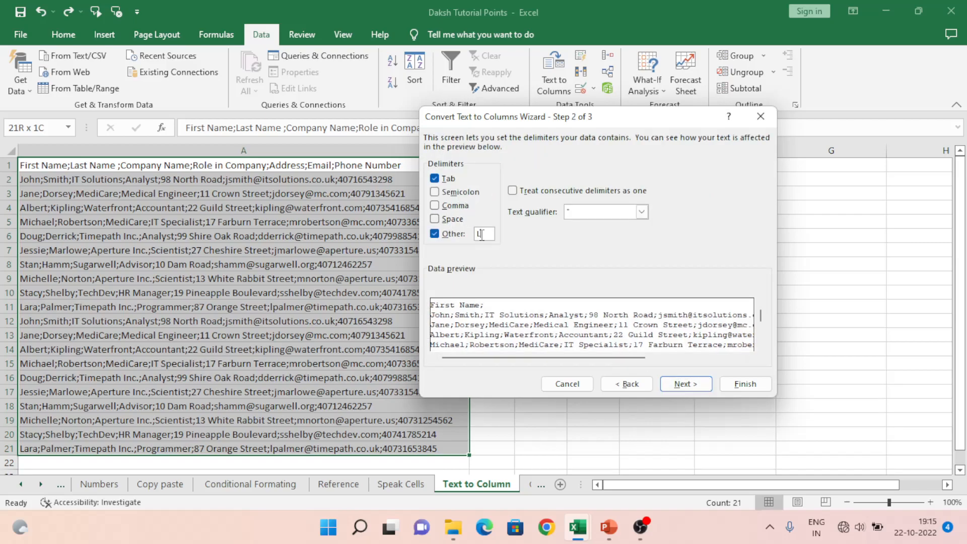
key("BackSpace")
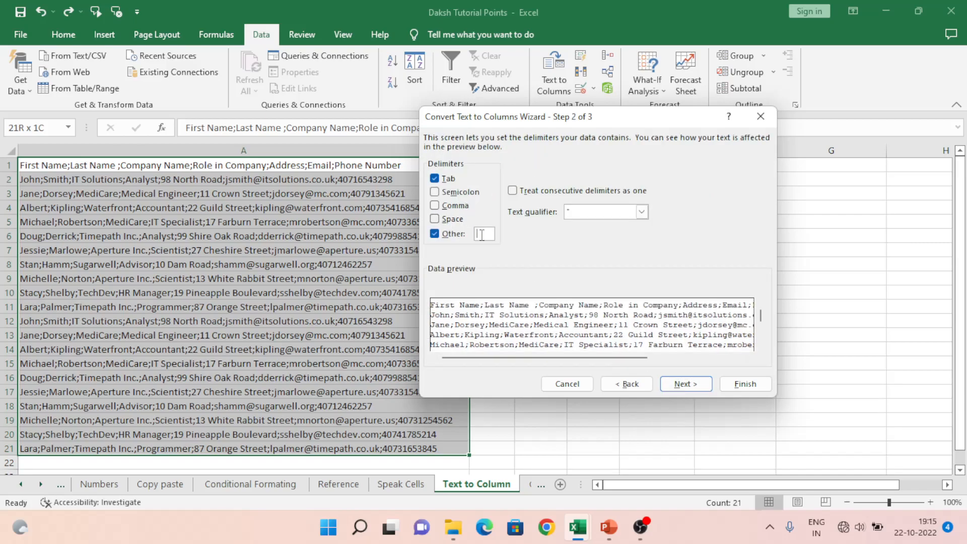
type("a")
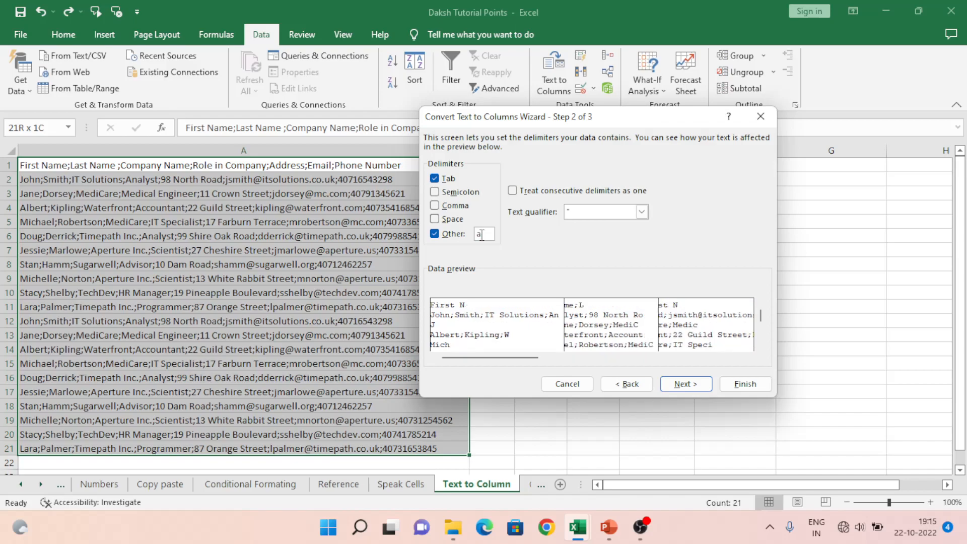
Step: Complete the split with cell D1 as the destination
left_click(699, 387)
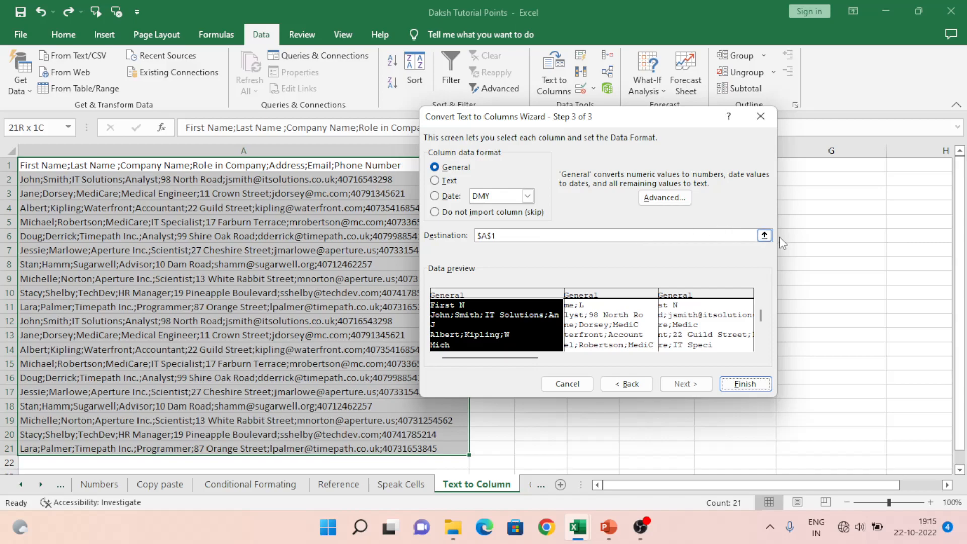
left_click(766, 236)
left_click(580, 165)
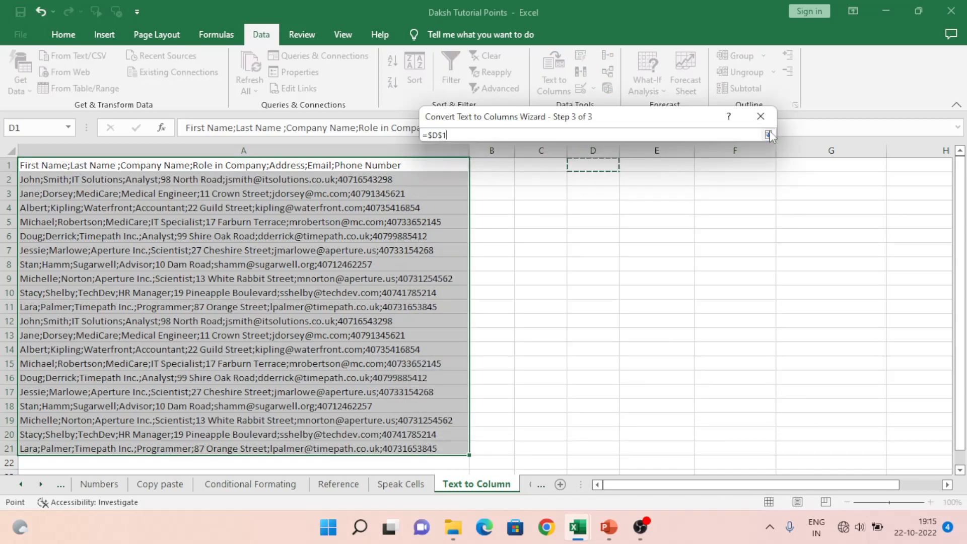
left_click(768, 135)
left_click(758, 385)
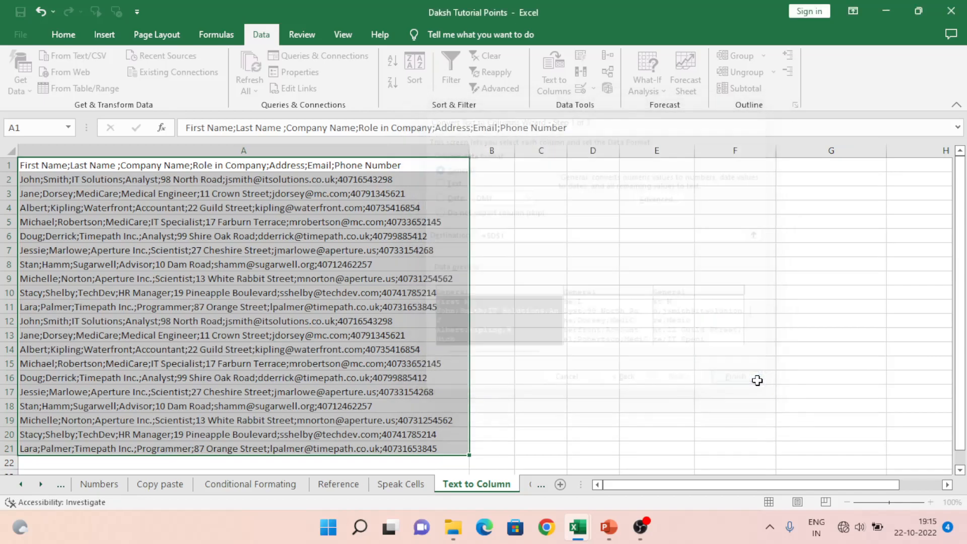
Step: Examine the split header pieces from D1 across row 1 and compare them with the source text in A1
left_click(588, 169)
key("Right")
key("Right")
key("Right")
key("Right")
key("Right")
key("Right")
key("Left")
key("Left")
key("Left")
key("Left")
key("Left")
key("Left")
key("Left")
key("Left")
key("Left")
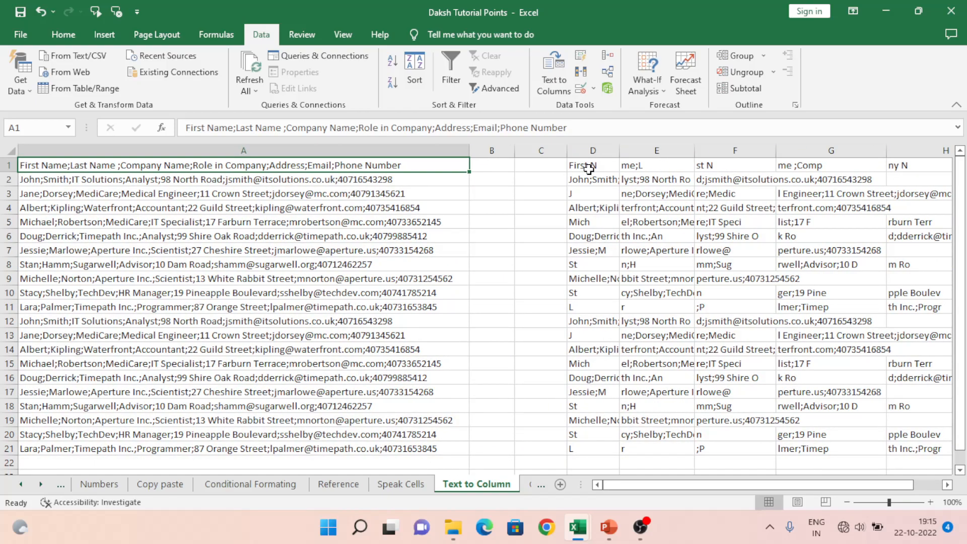
key("Right")
key("Right")
key("Right")
key("Right")
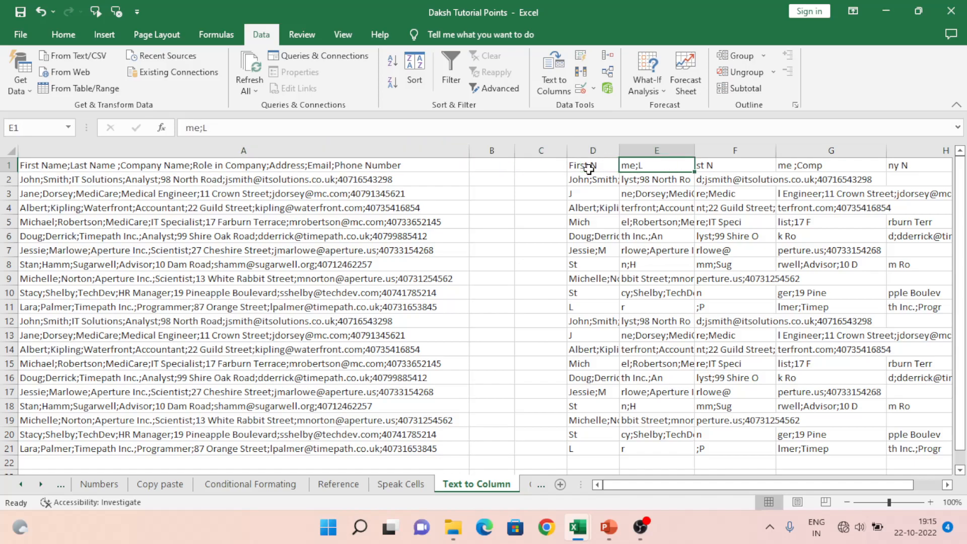
key("Left")
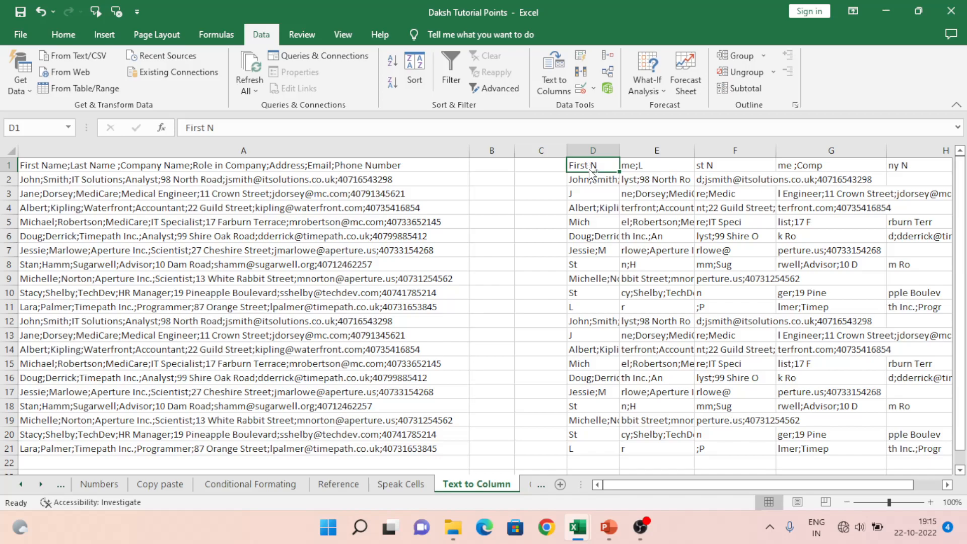
Step: Undo the split at the letter a and set up Text to Columns for A1:A21 with the Fixed width data type
key("ctrl+z")
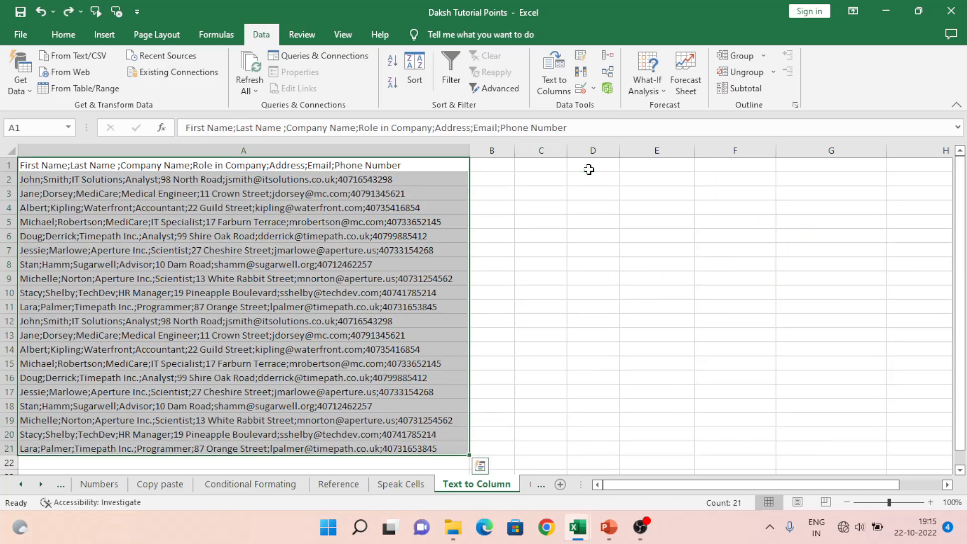
left_click(554, 78)
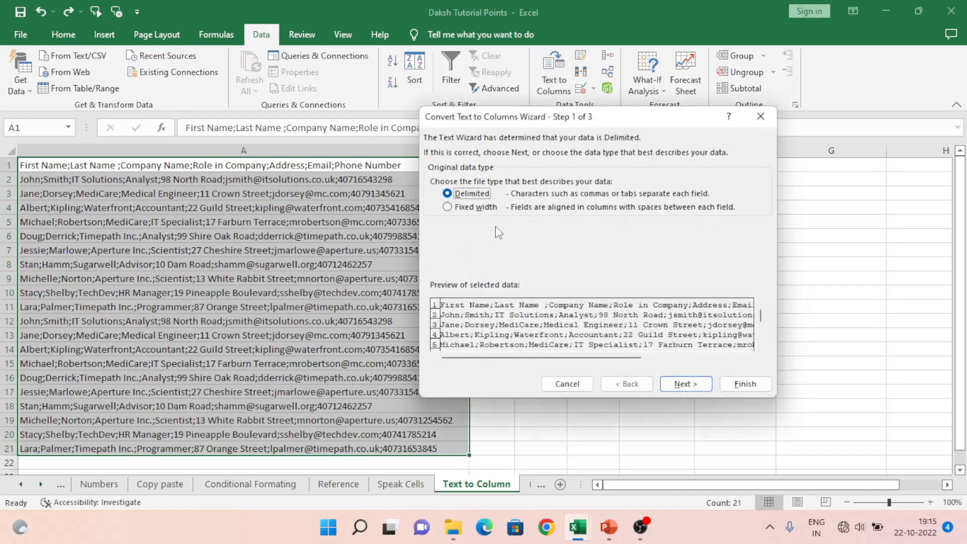
left_click(692, 386)
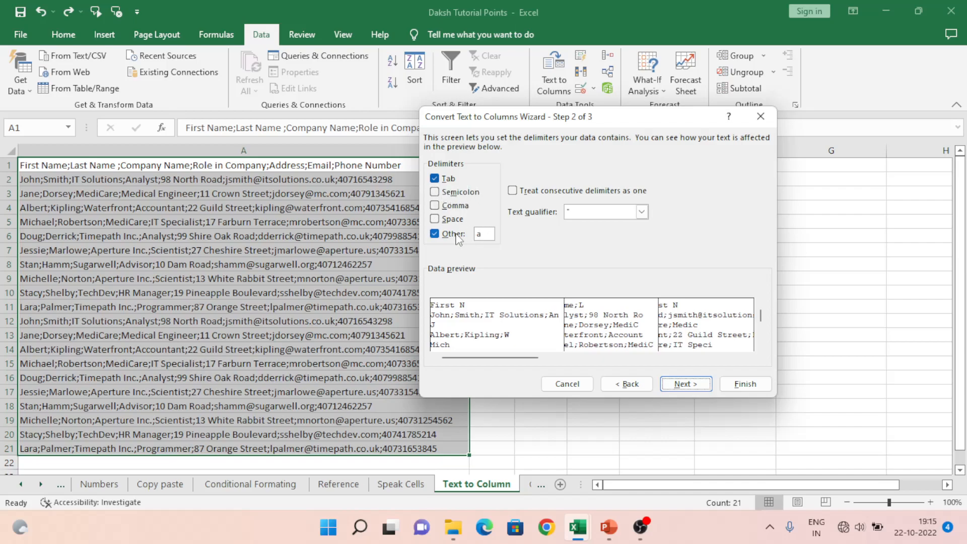
left_click(637, 385)
left_click(448, 208)
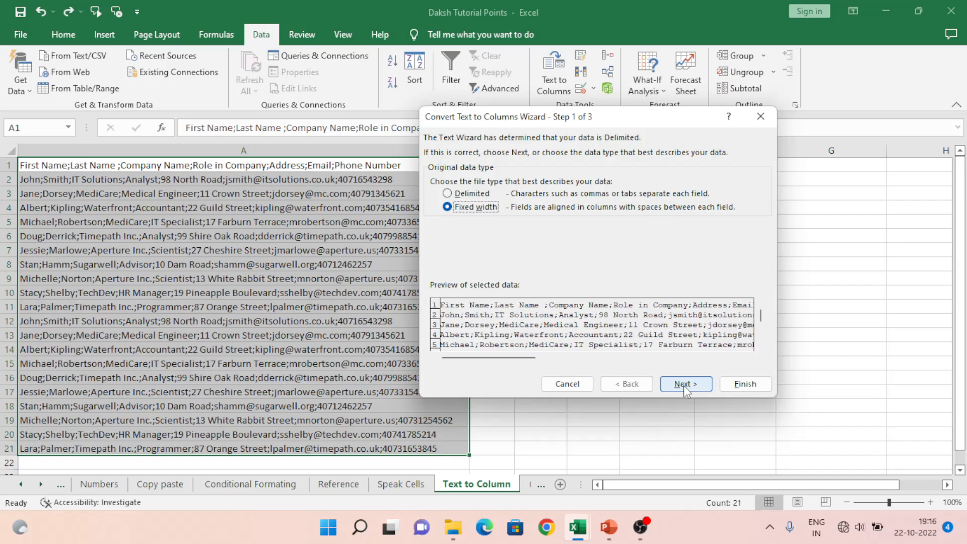
left_click(684, 385)
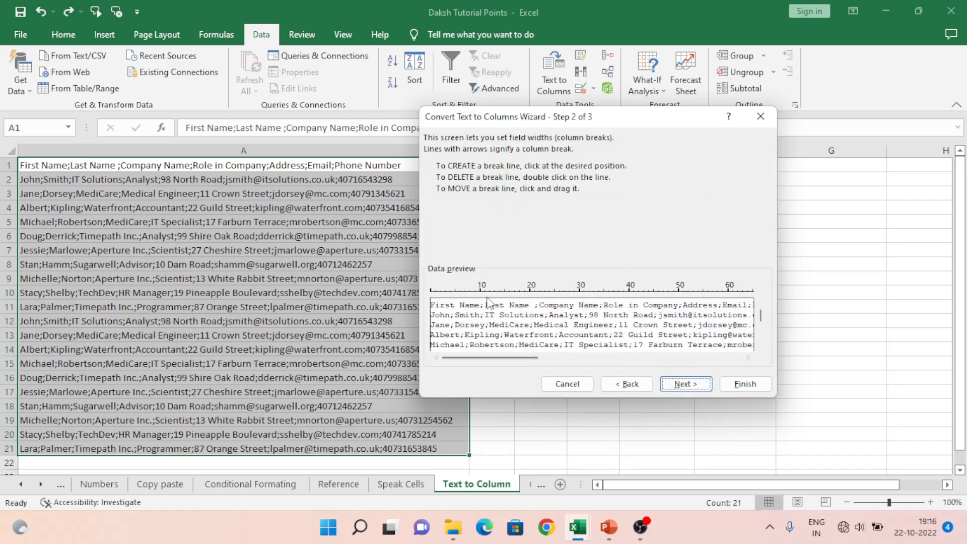
left_click(630, 388)
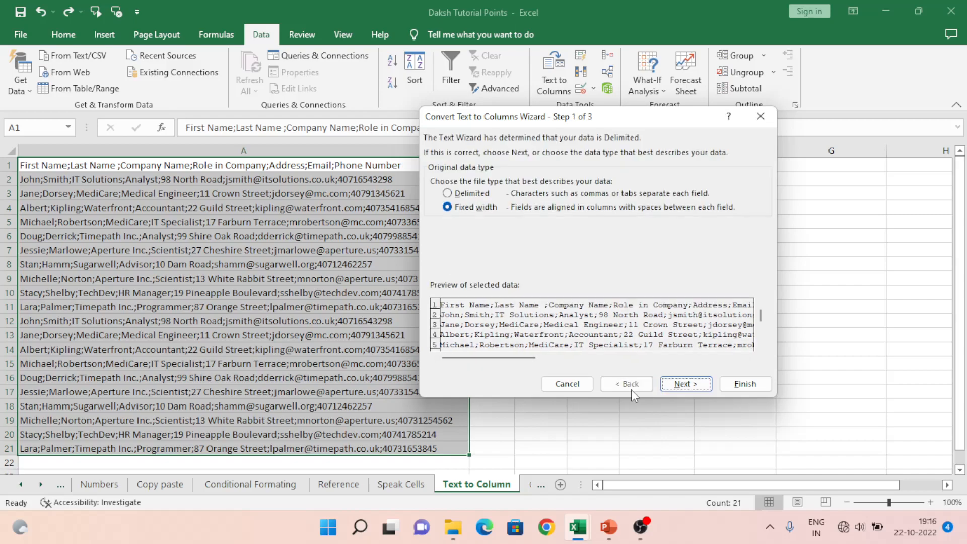
left_click(686, 384)
Step: Place fixed-width column breaks at positions 10, 20, 30, 40, 50 and 60 in the data preview
left_click(464, 304)
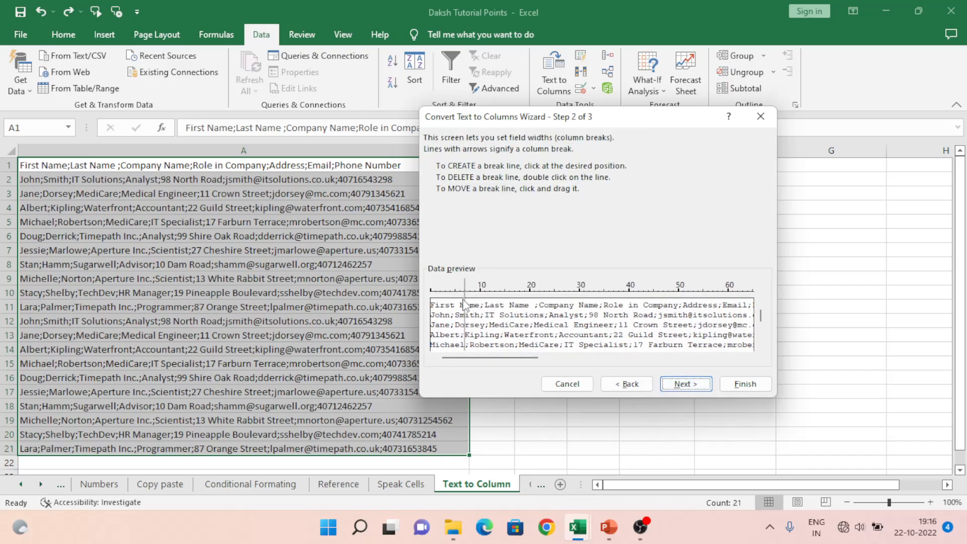
mouse_move(475, 297)
left_mouse_down()
mouse_move(489, 298)
mouse_move(480, 300)
left_mouse_up()
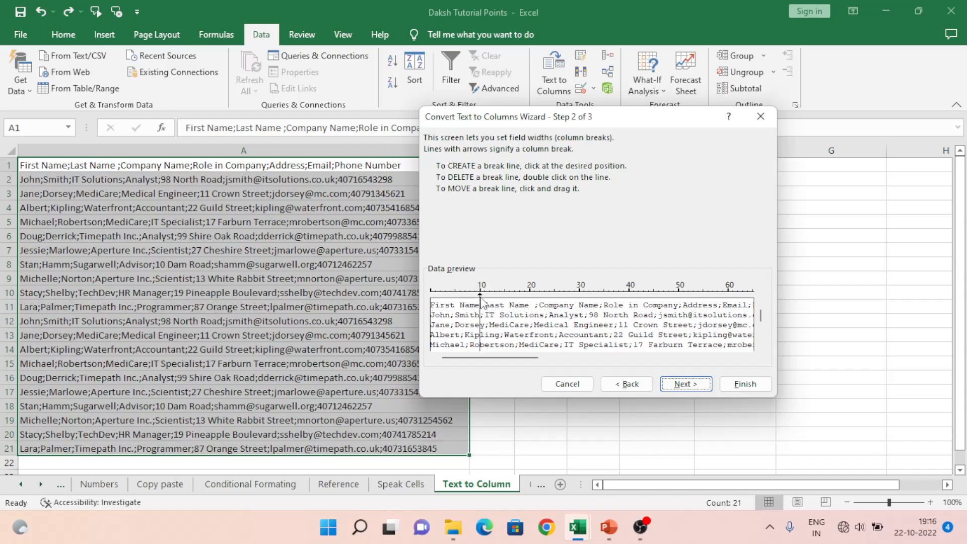
left_click(531, 302)
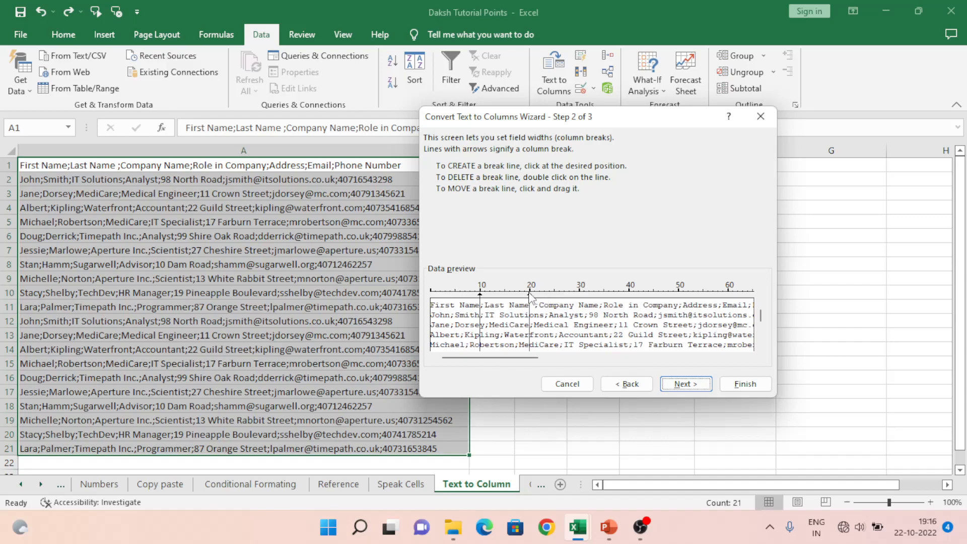
left_click(580, 301)
left_click(633, 301)
left_click(629, 302)
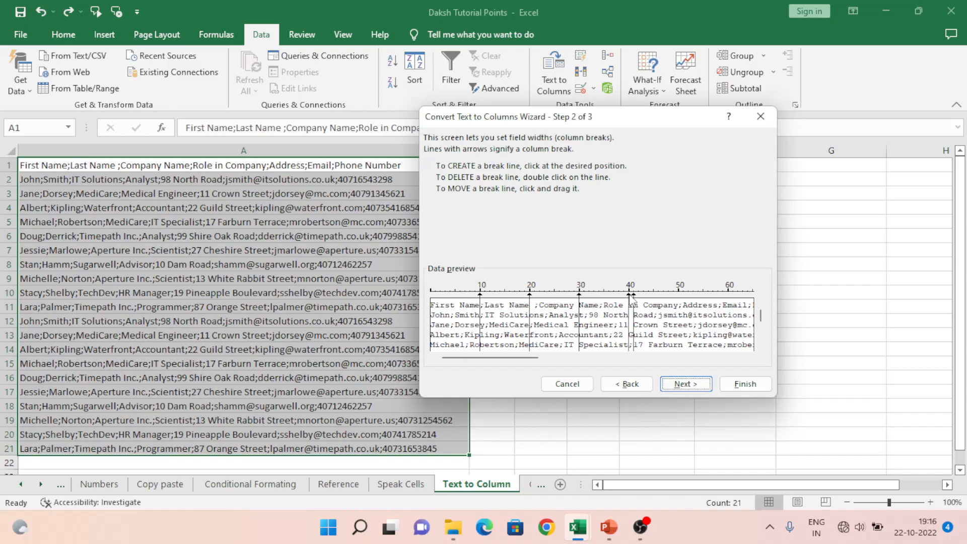
left_click_drag(634, 301, 679, 300)
left_click(730, 302)
Step: Complete the fixed-width split with cell C1 as the destination
left_click(699, 384)
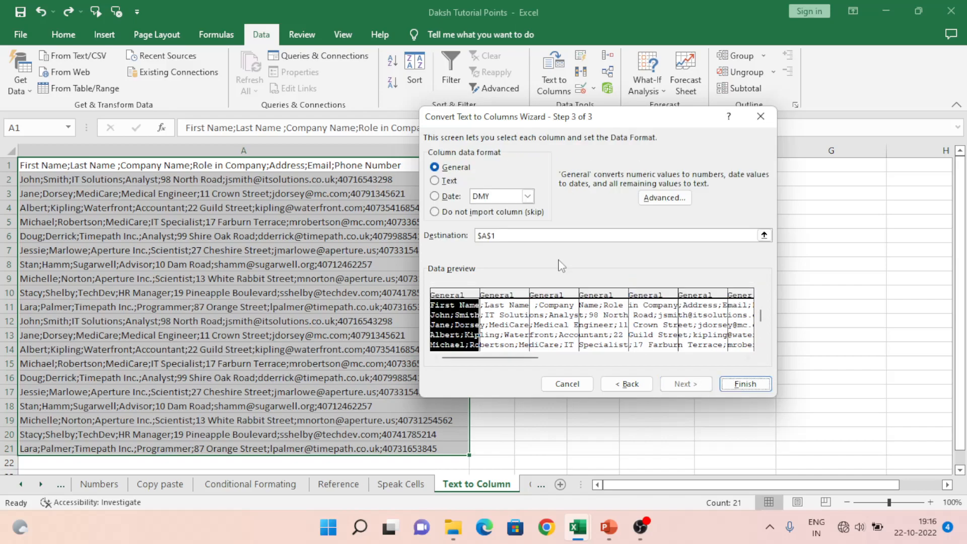
left_click(764, 235)
left_click(538, 166)
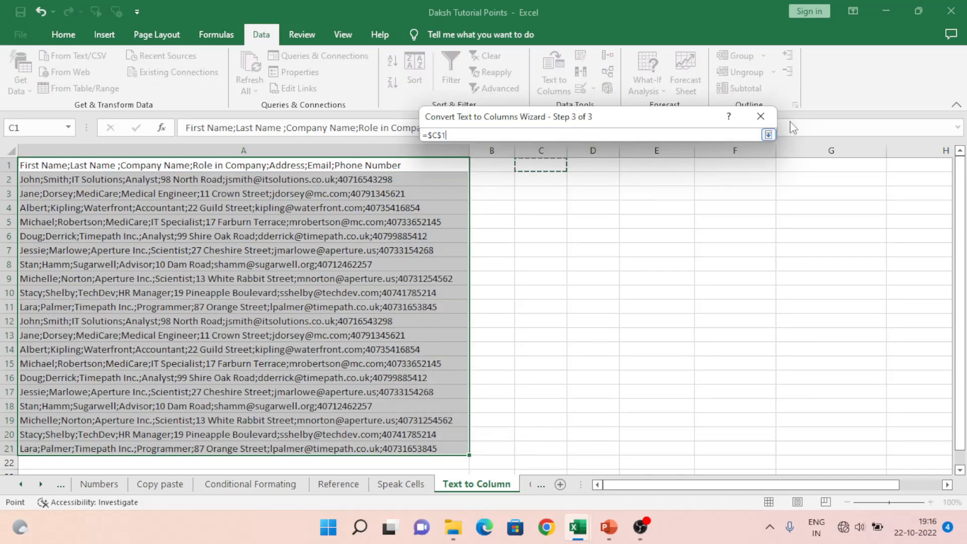
left_click(767, 134)
left_click(746, 383)
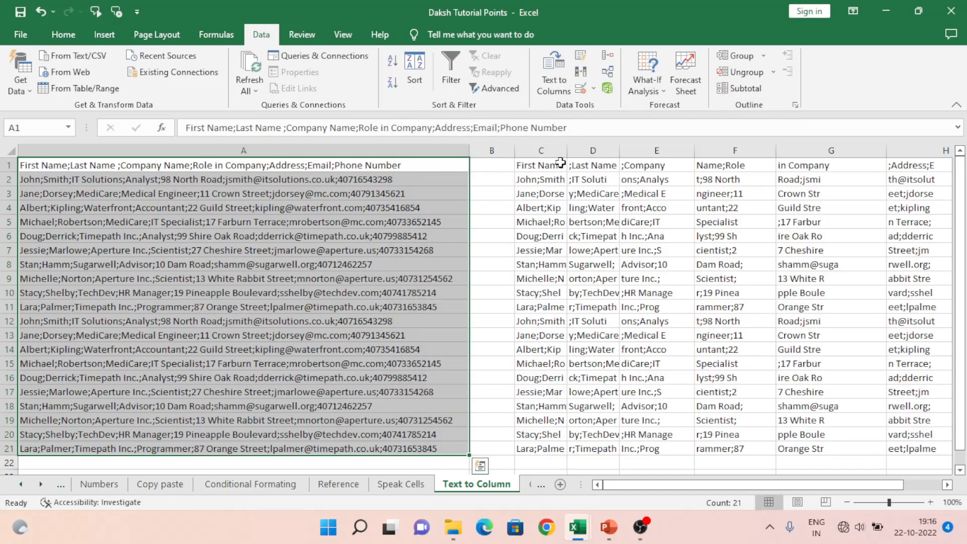
Step: Widen column C slightly and check the split header cells from C1 to F1
left_click_drag(566, 147, 572, 146)
left_click(557, 162)
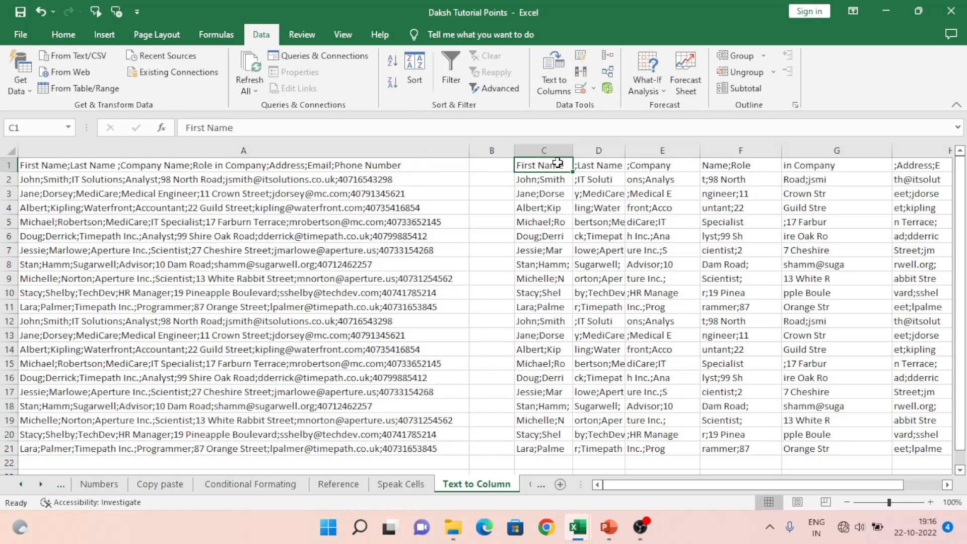
double_click(559, 163)
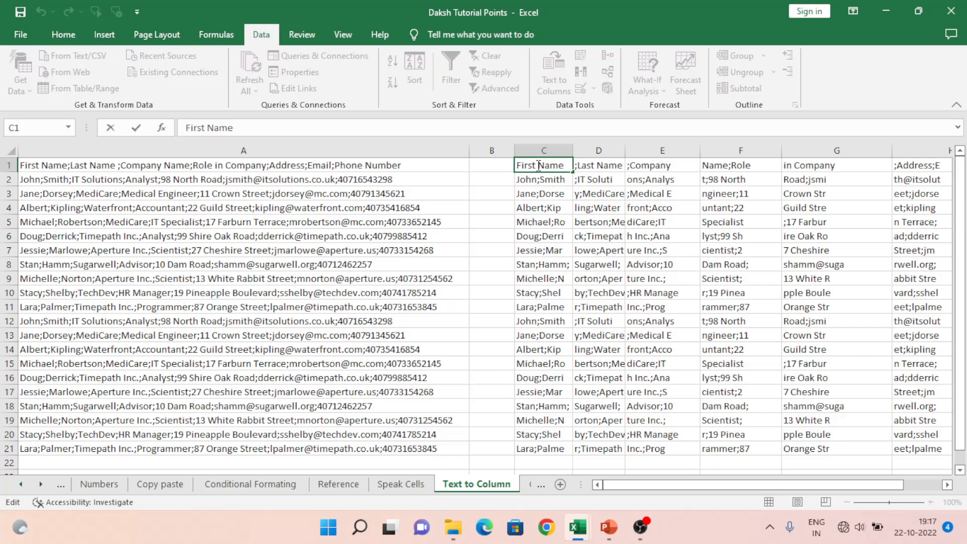
key("Return")
key("Up")
key("Right")
key("Right")
key("Right")
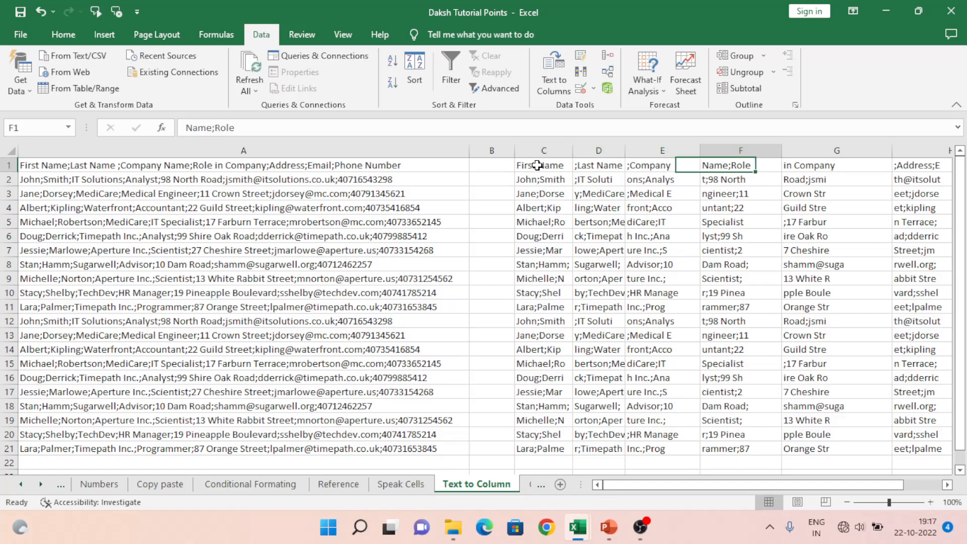
Step: Undo the column C width change and the fixed-width split so that only the source data in column A remains
key("Home")
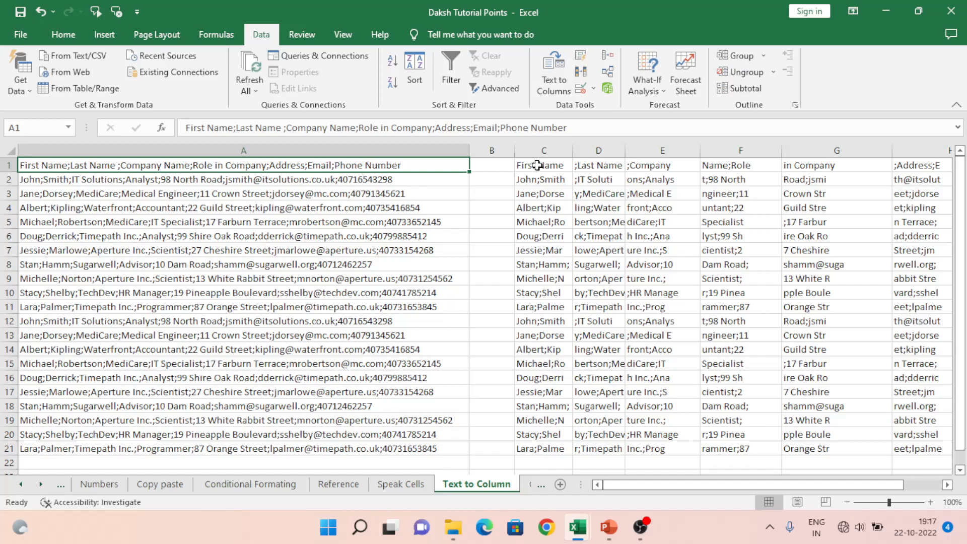
left_click(538, 166)
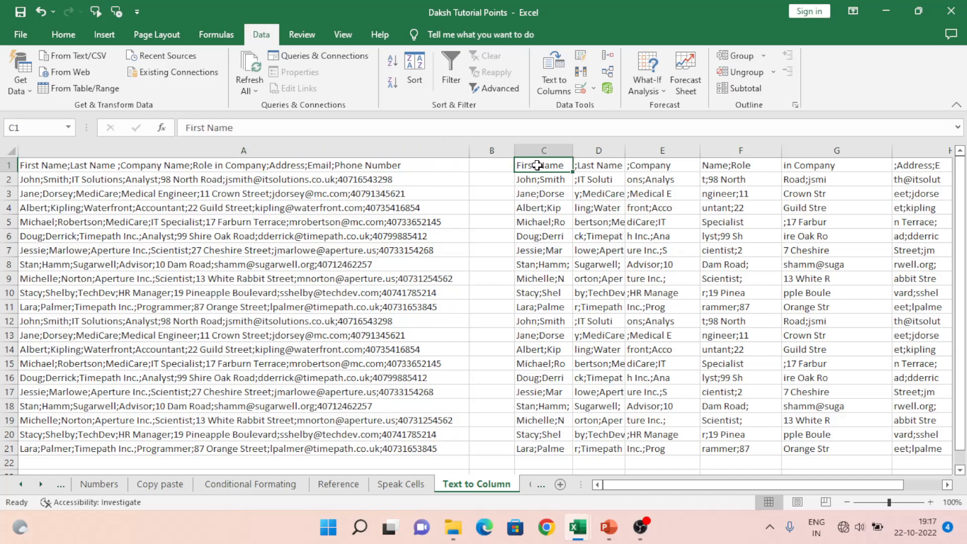
key("ctrl+z")
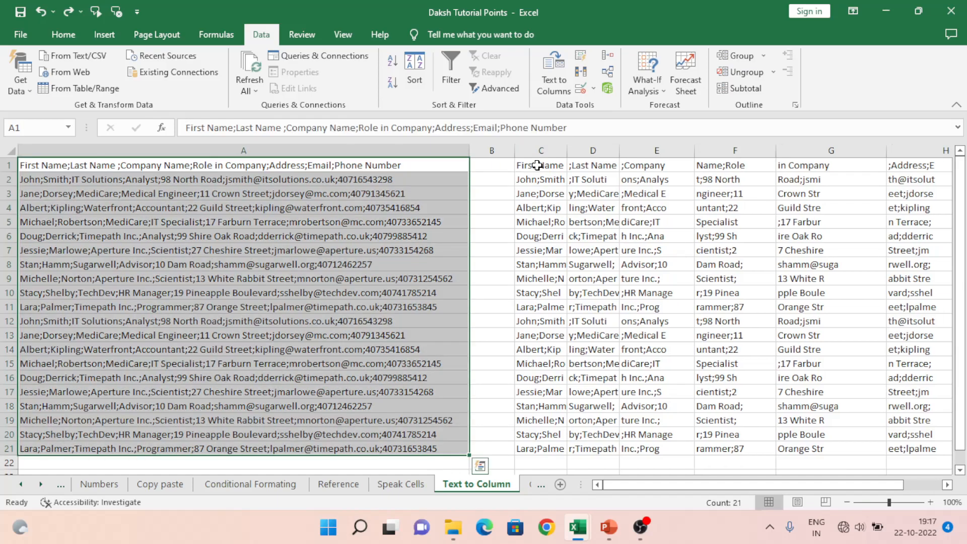
key("ctrl+z")
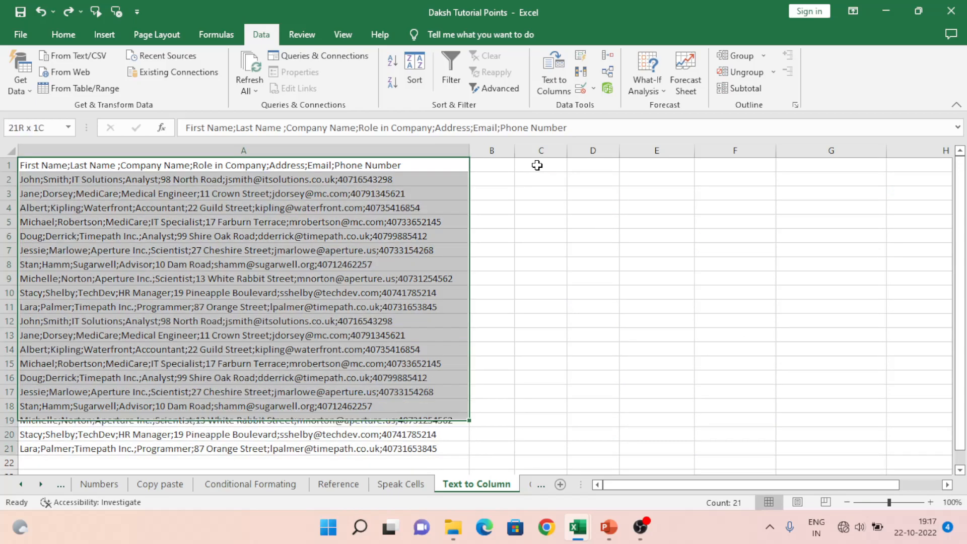
key("ctrl+shift+Up")
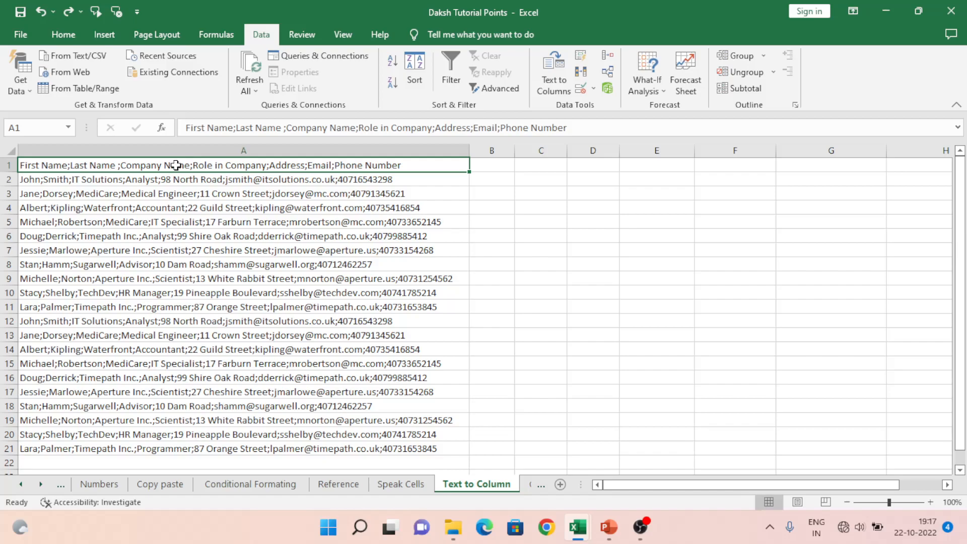
Step: Split column A in place as delimited text, replacing the Other delimiter with a semicolon
left_click(200, 151)
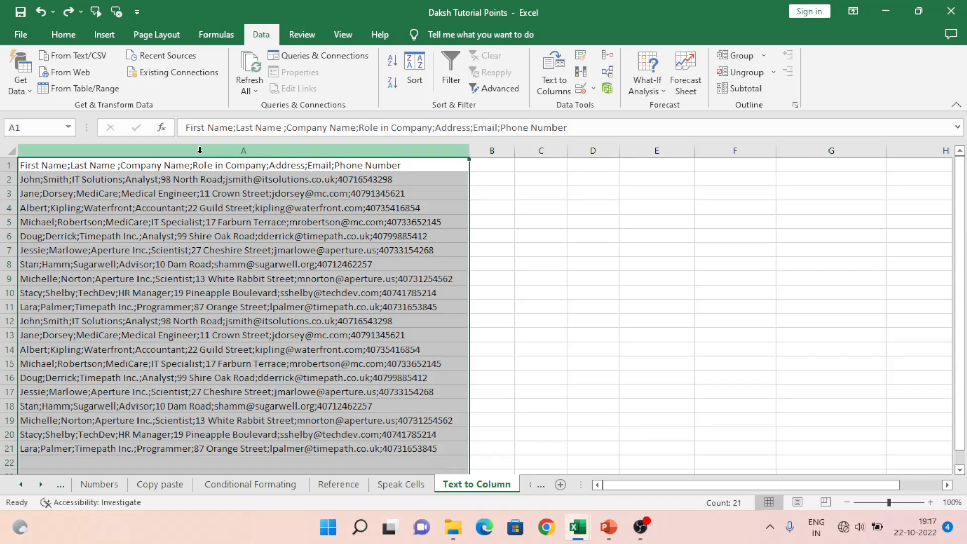
left_click(554, 81)
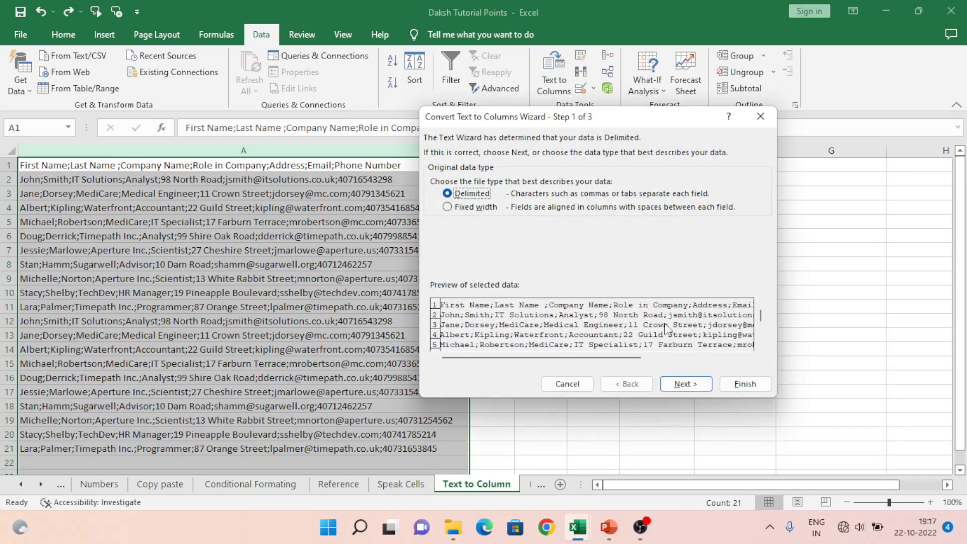
left_click(699, 388)
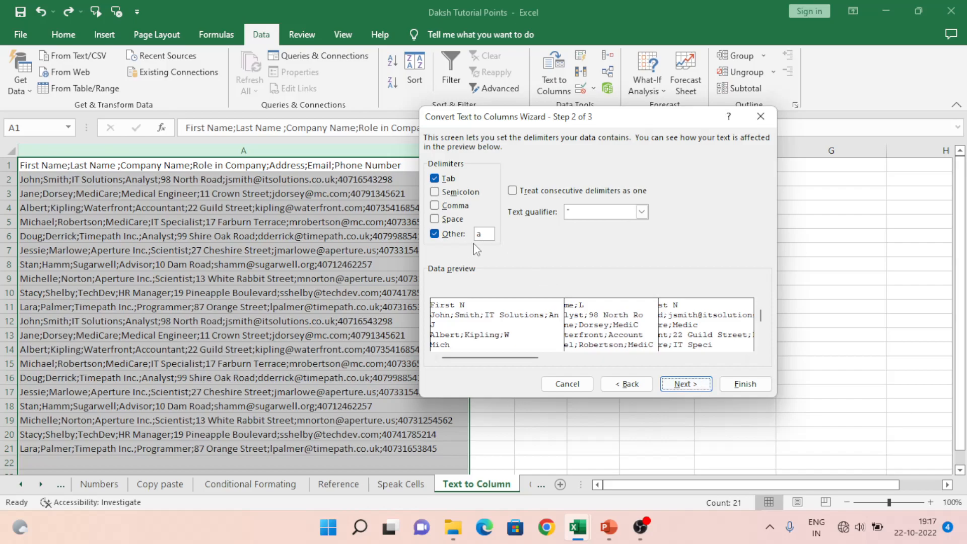
left_click(441, 238)
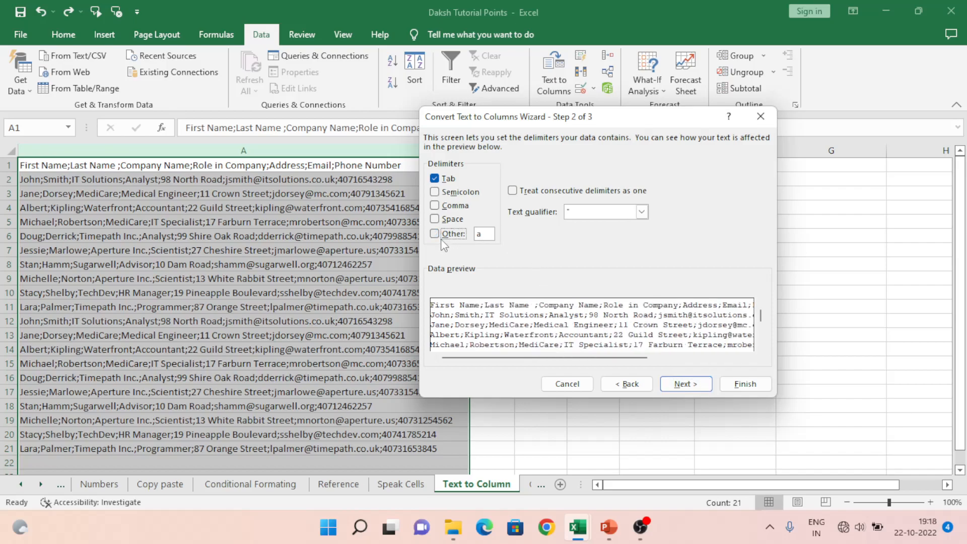
key("BackSpace")
type(";")
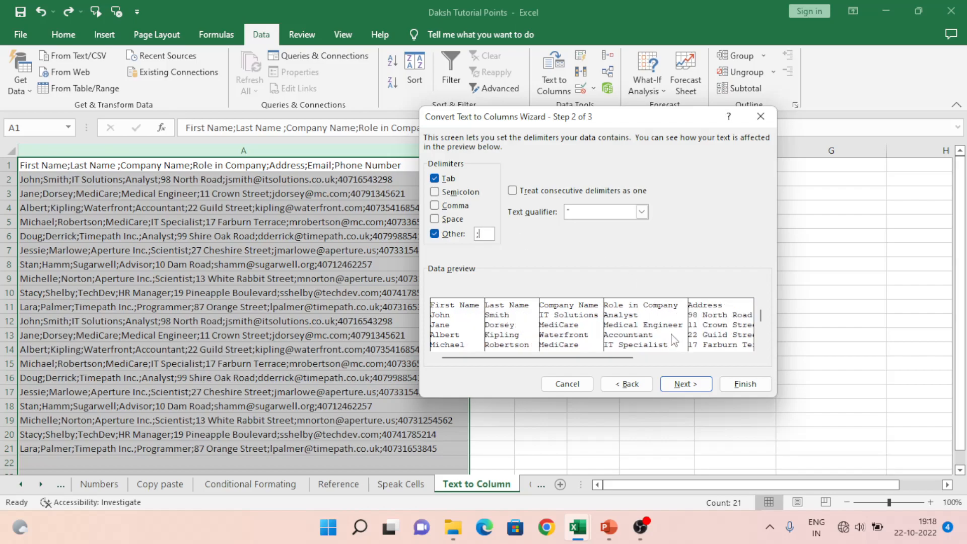
left_click(756, 389)
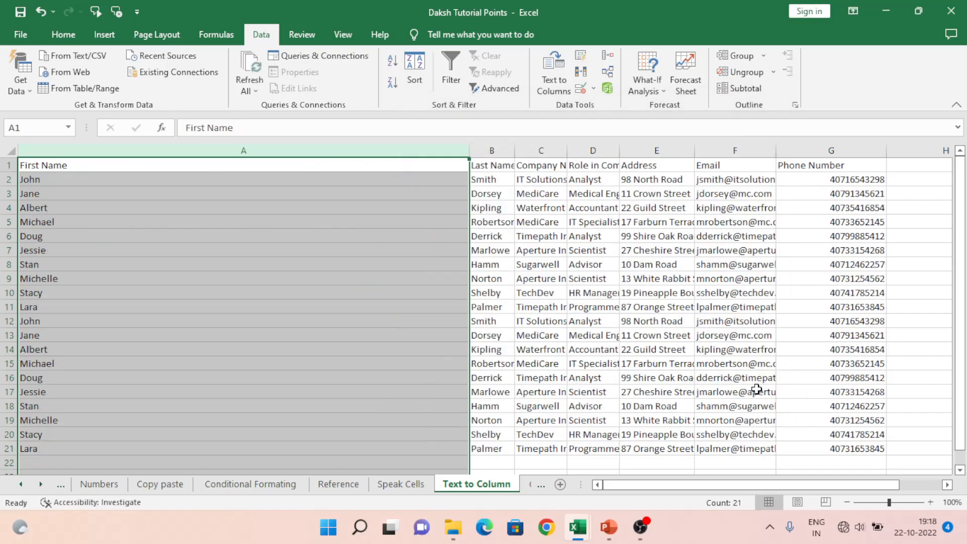
Step: Undo the in-place split and split column A again with the same semicolon delimiter, using C1 as the destination
key("ctrl+z")
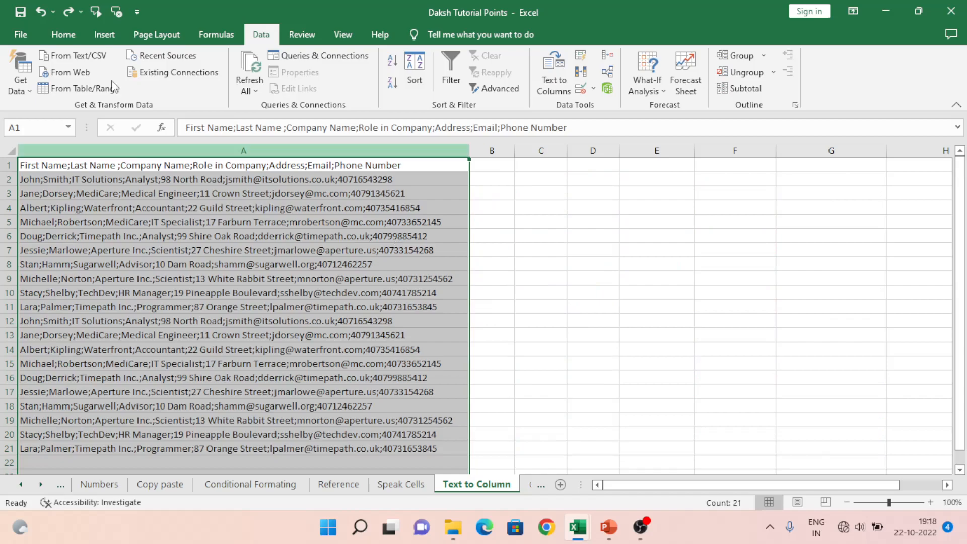
left_click(549, 83)
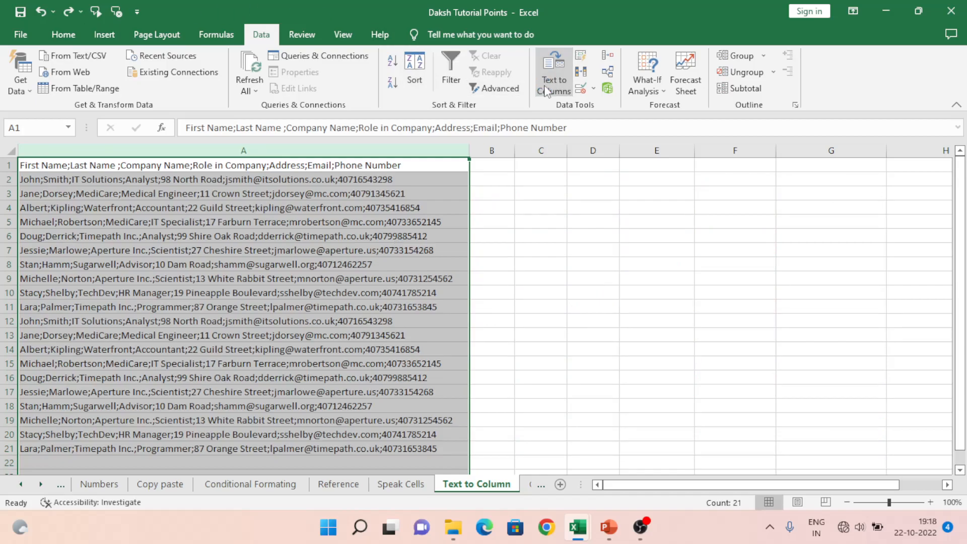
left_click(686, 385)
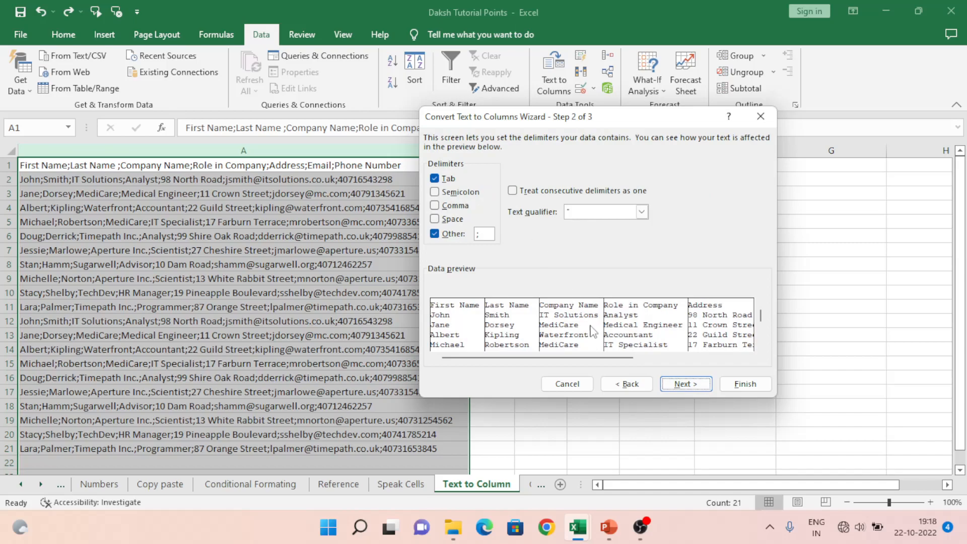
left_click(685, 385)
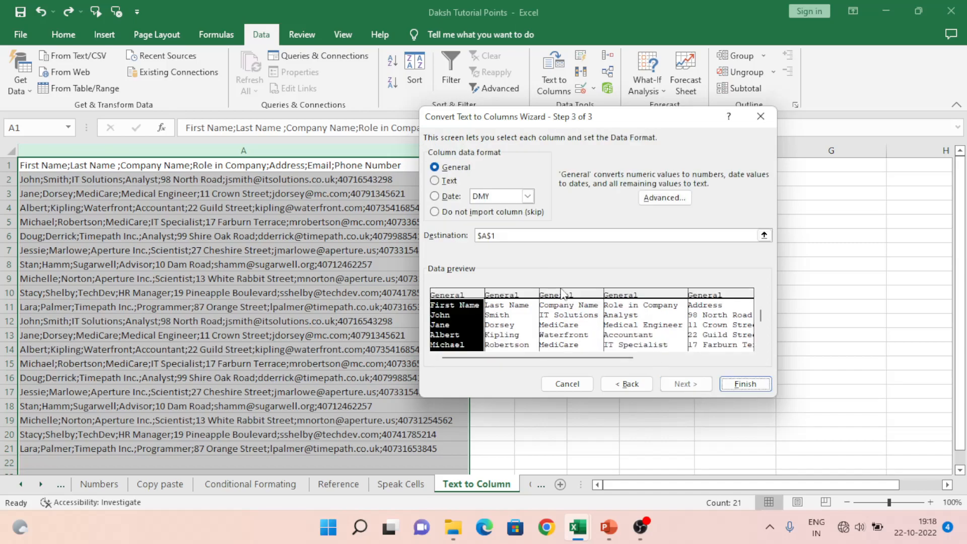
left_click(764, 235)
left_click(552, 164)
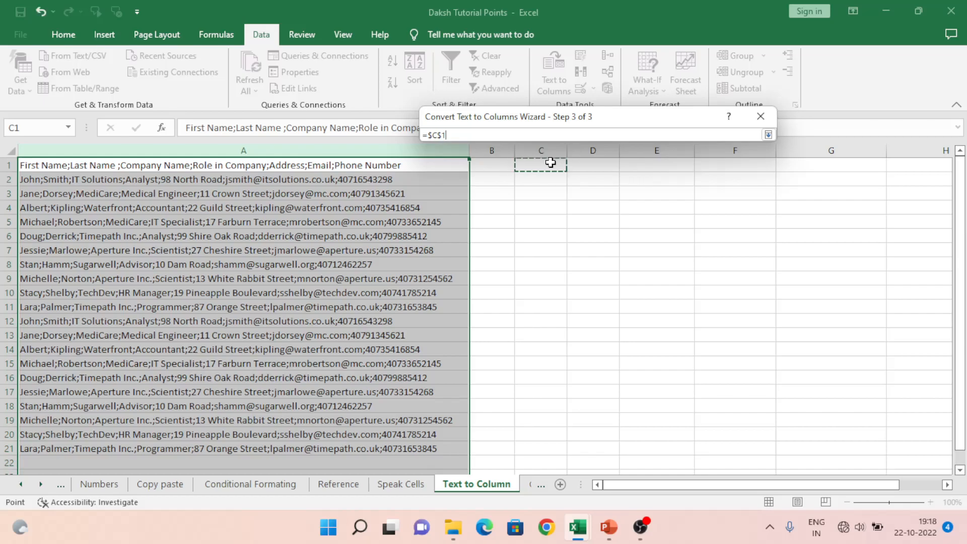
left_click(768, 135)
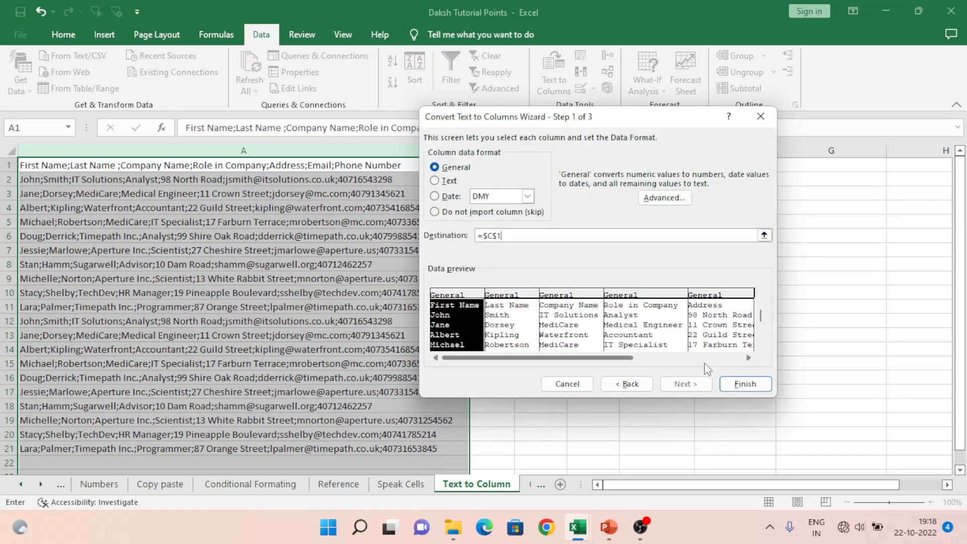
left_click(741, 380)
Step: Center the split table C1:I21 horizontally and vertically and apply all borders to it
mouse_move(529, 165)
left_mouse_down()
mouse_move(546, 165)
mouse_move(533, 165)
left_mouse_up()
key("ctrl+shift+Down")
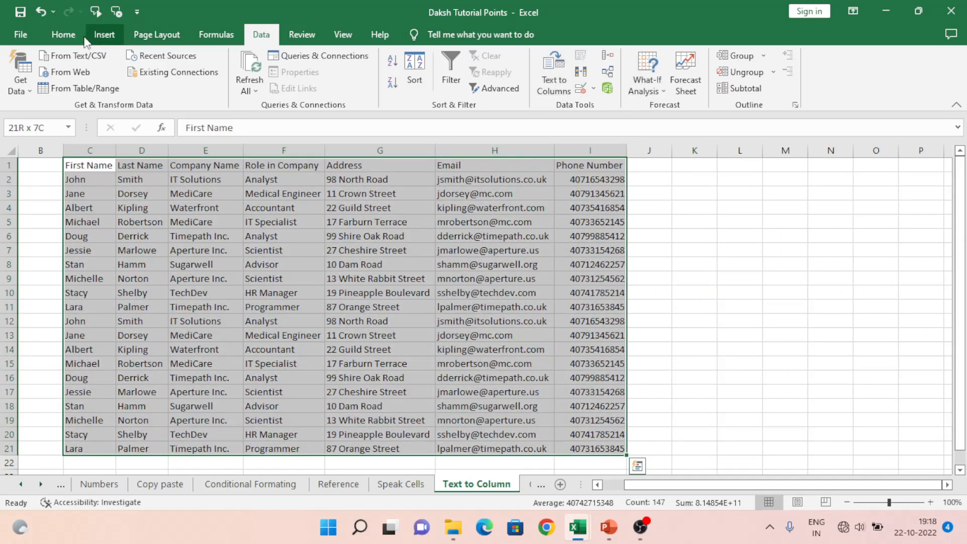
left_click(63, 34)
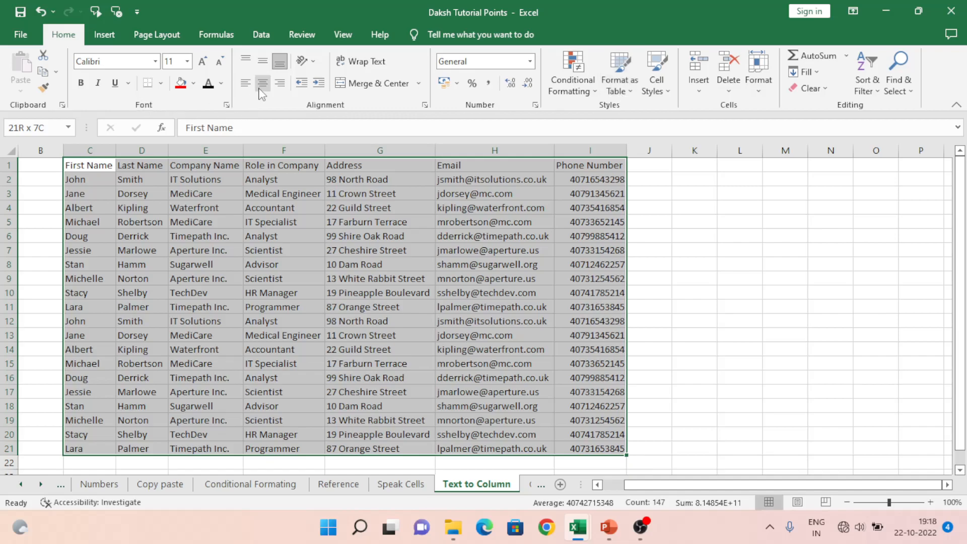
left_click(263, 64)
left_click(263, 82)
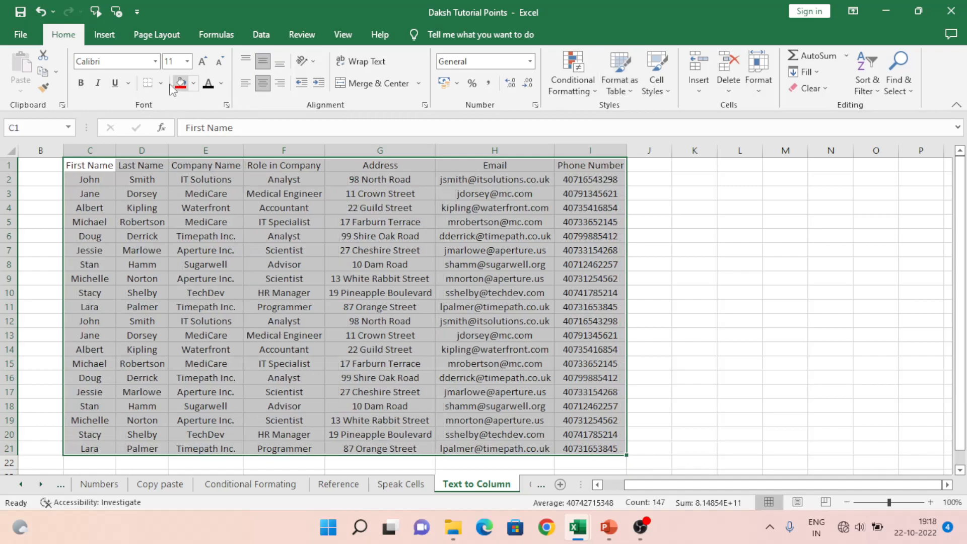
left_click(161, 84)
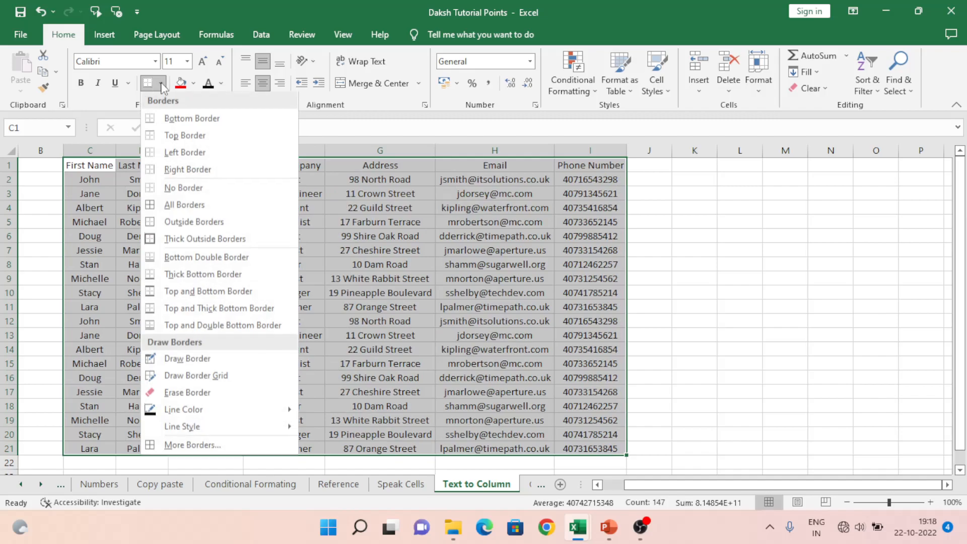
left_click(184, 204)
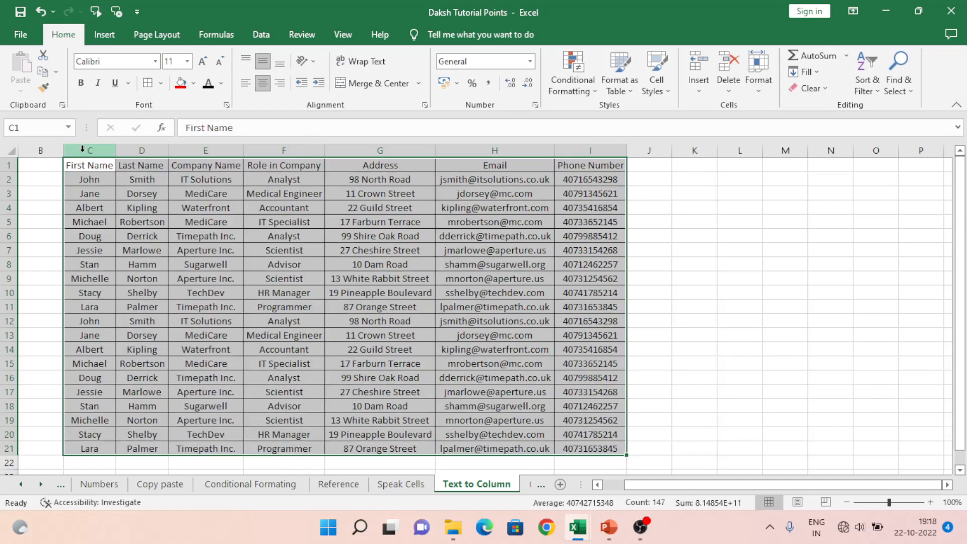
Step: Format the header cells C1:I1 with a blue fill and bold white text
left_click(8, 150)
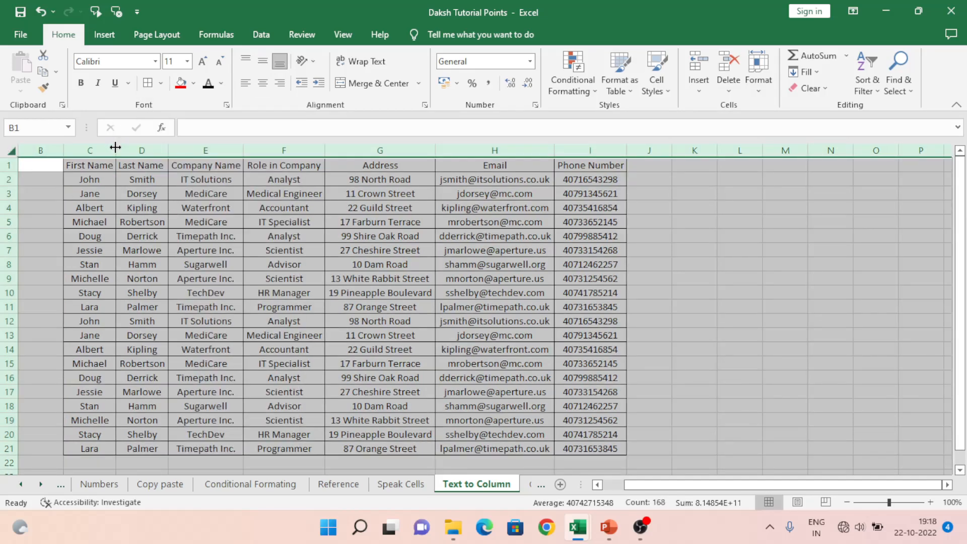
left_click(105, 165)
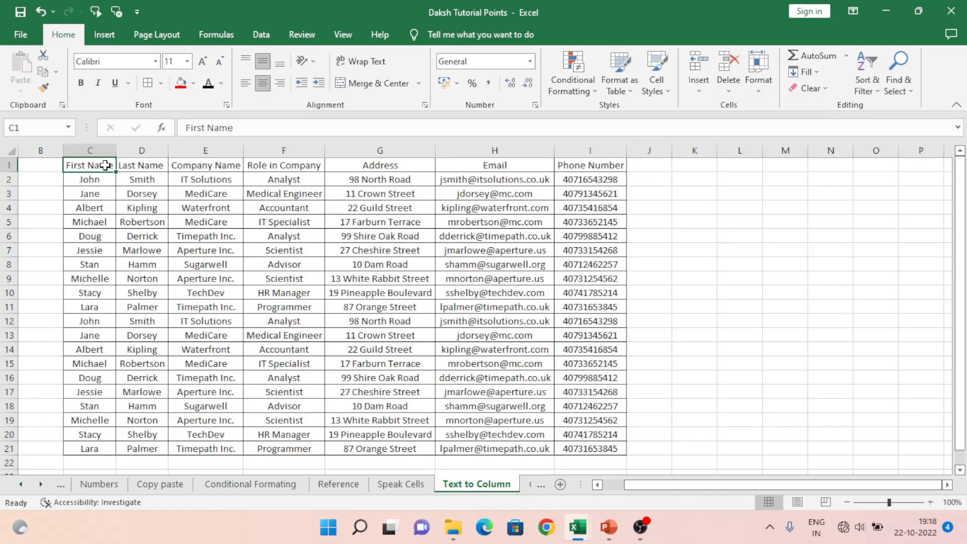
key("ctrl+shift+Right")
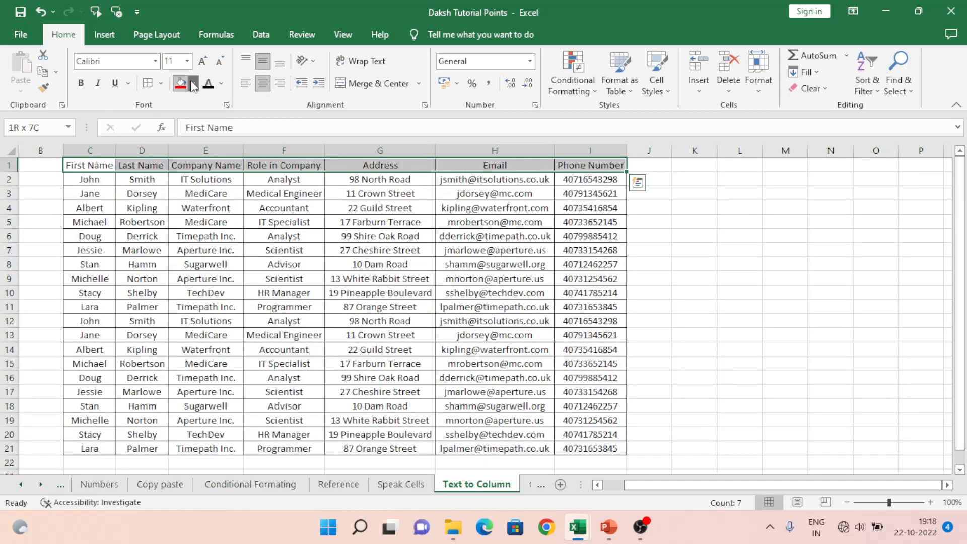
left_click(194, 86)
left_click(264, 191)
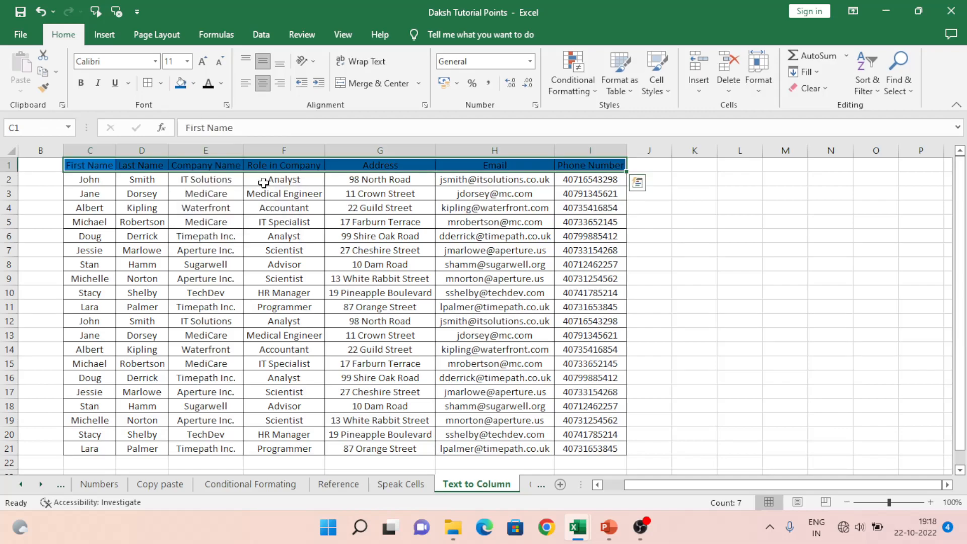
left_click(221, 84)
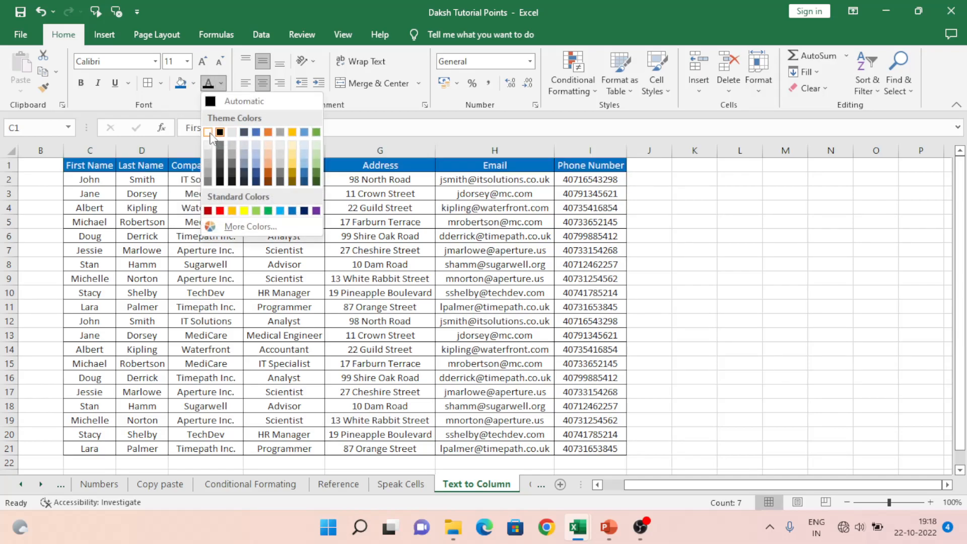
left_click(208, 132)
key("ctrl+b")
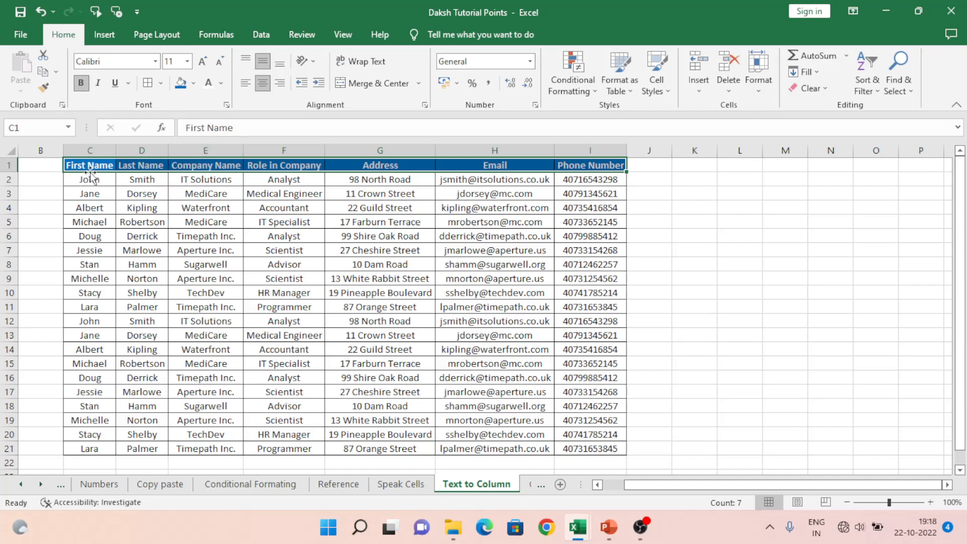
Step: Compare the original text in column A with the formatted table by selecting A1 and the range C1:I21
key("Up")
key("Left")
key("Left")
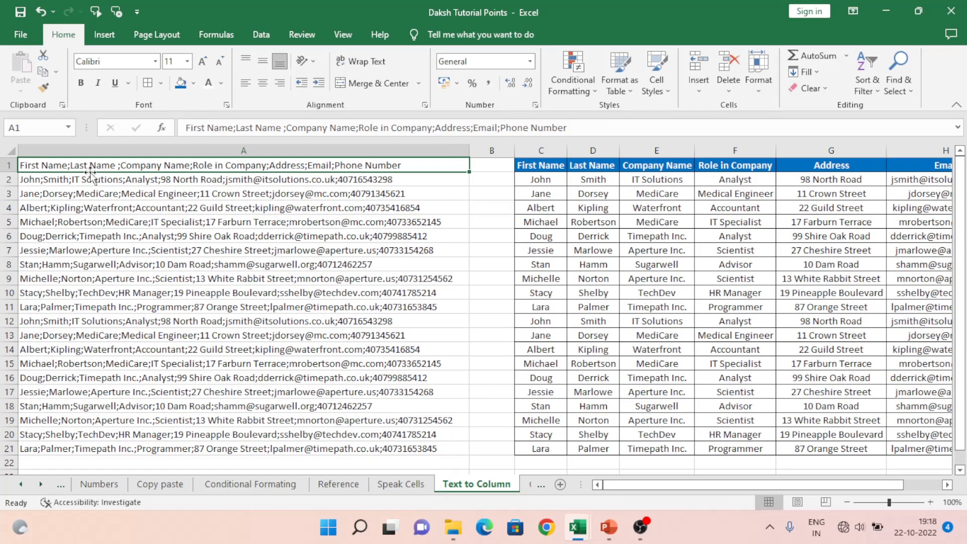
key("Right")
key("Right")
key("ctrl+shift+Right")
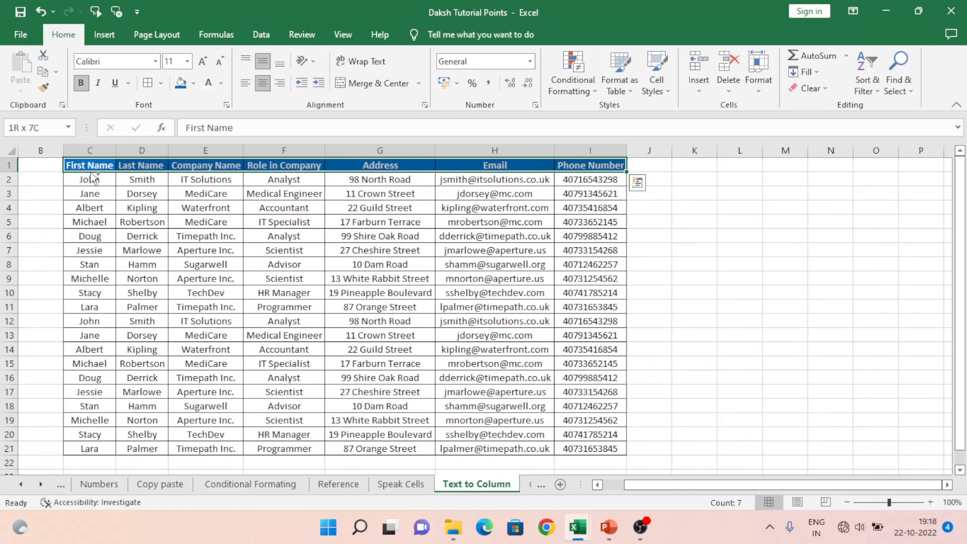
key("ctrl+shift+Down")
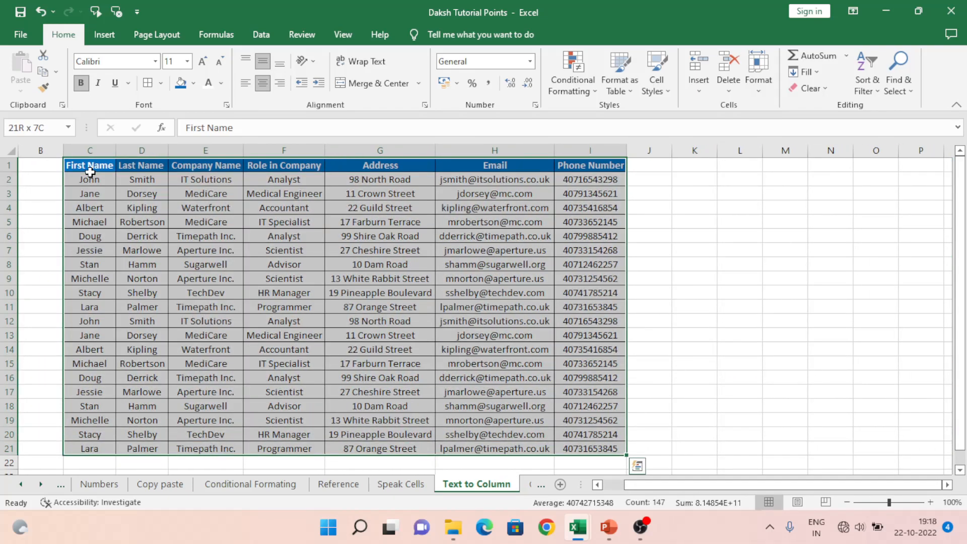